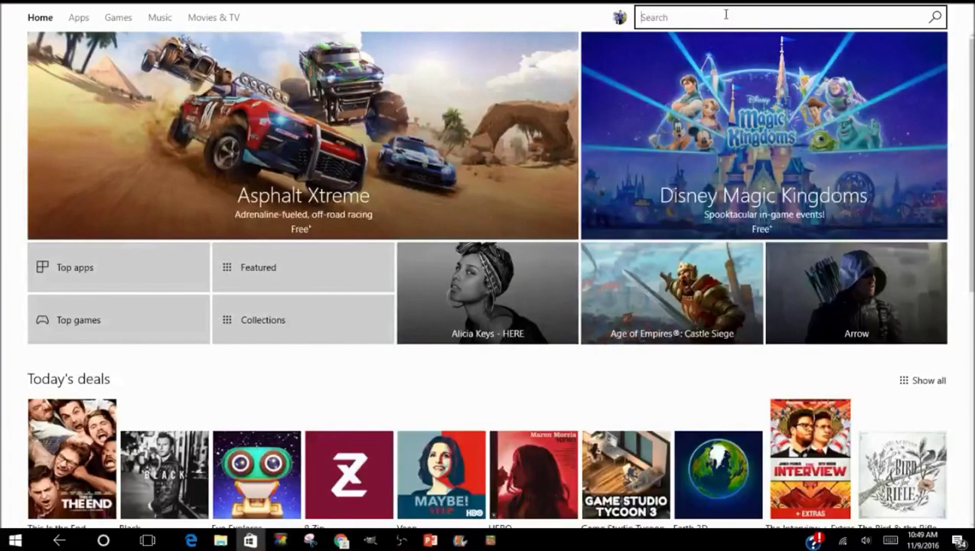
Search the Store for minecraft and open the Minecraft: Windows 10 Edition Beta page.
text(minecraft)
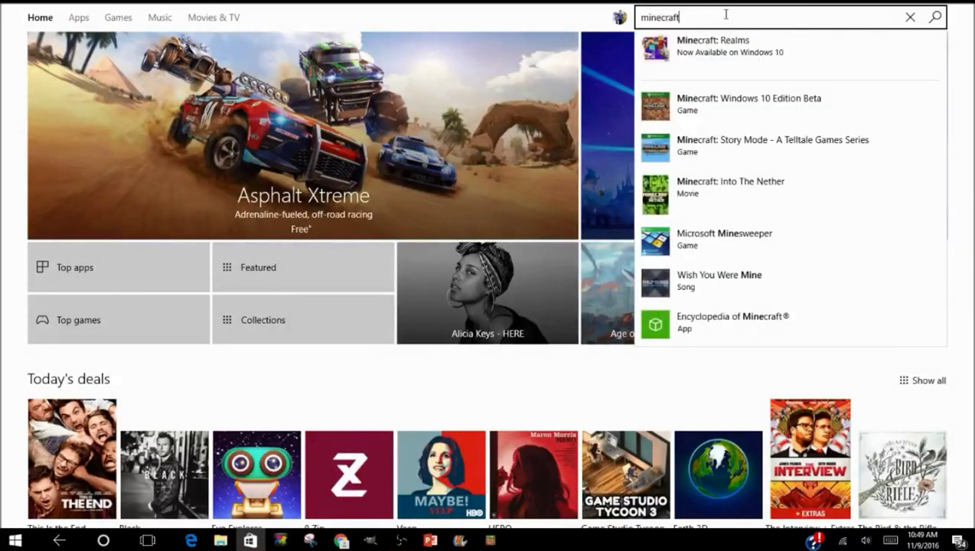
click(742, 108)
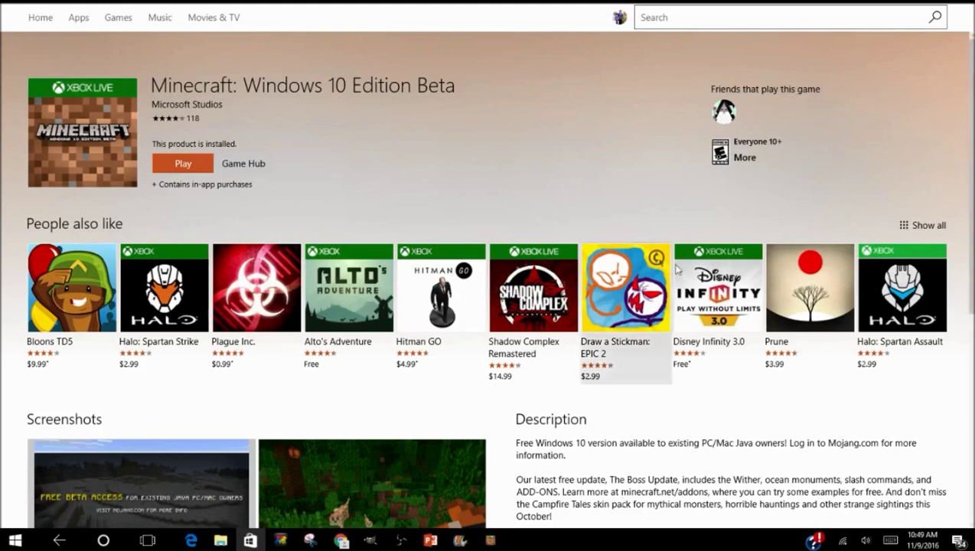
Switch to Chrome, view the 7-Zip download page and return to the mcpedl.com page.
mouse_move(352, 545)
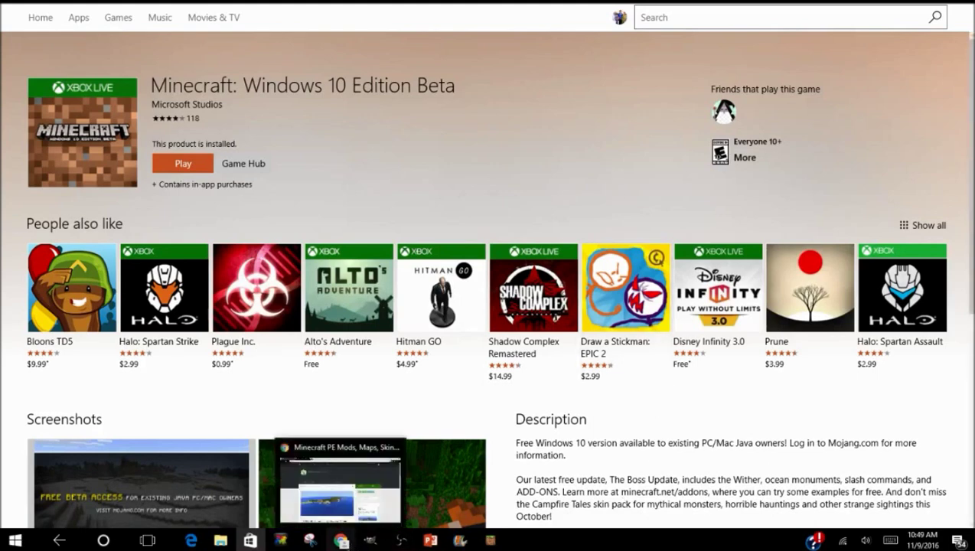
click(340, 483)
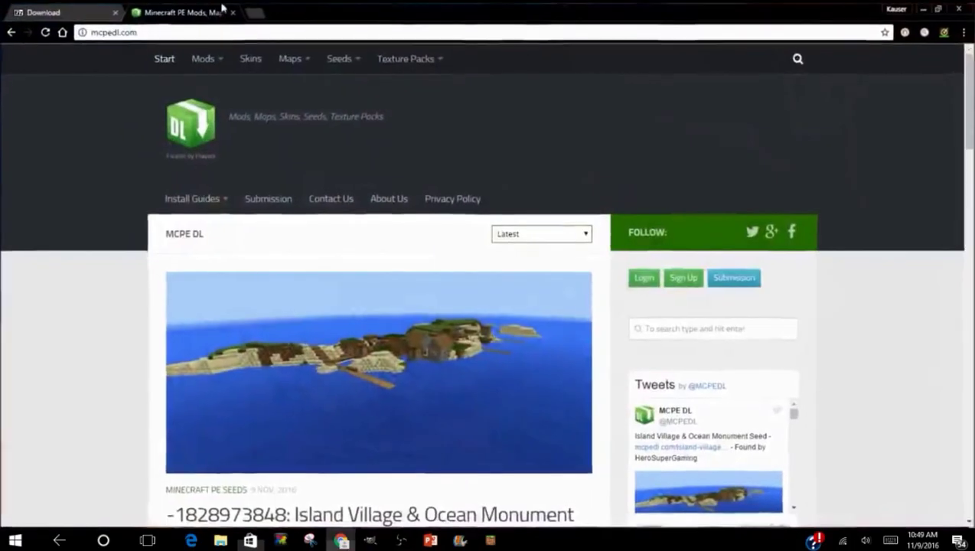
click(81, 11)
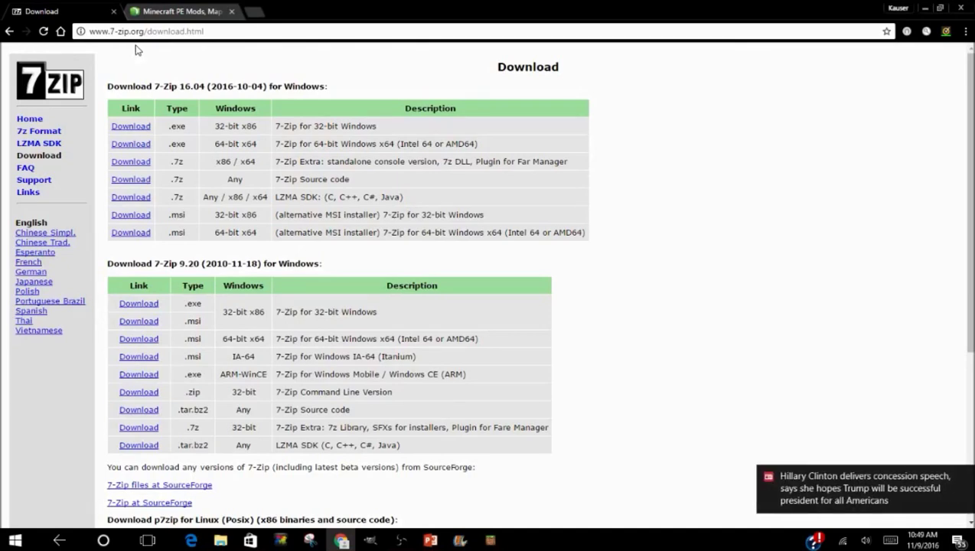
click(176, 14)
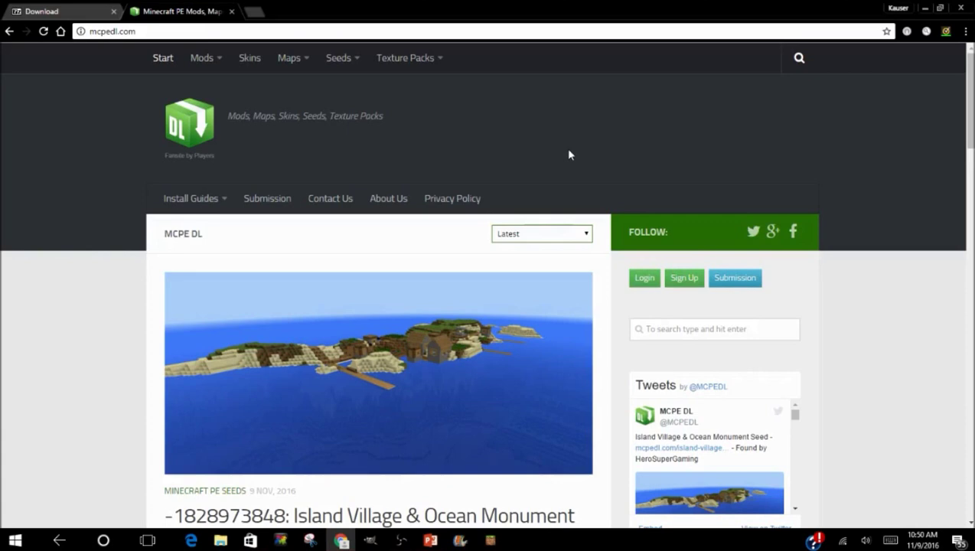
Search mcpedl.com for more chairs mod and open the More Chairs Add-on article.
click(798, 58)
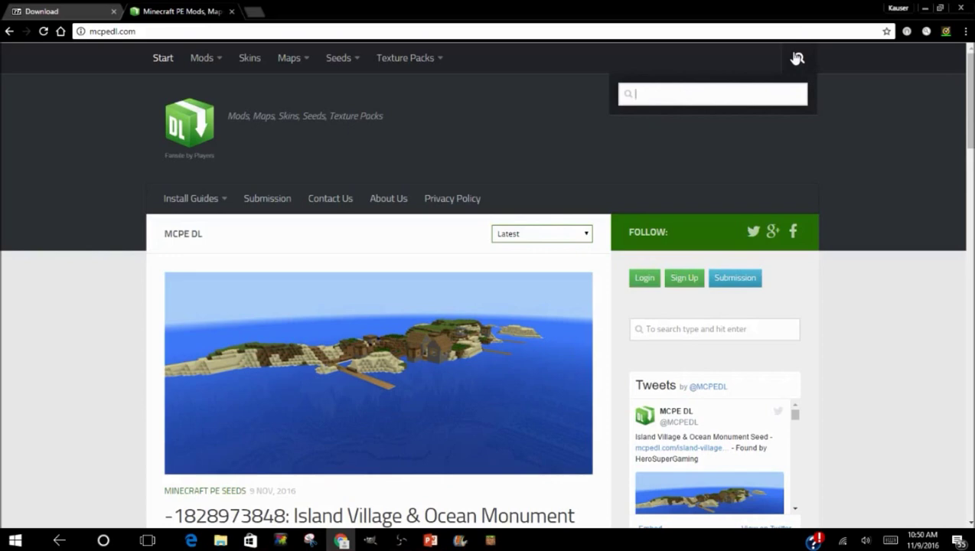
text(more chairs mod)
key(Return)
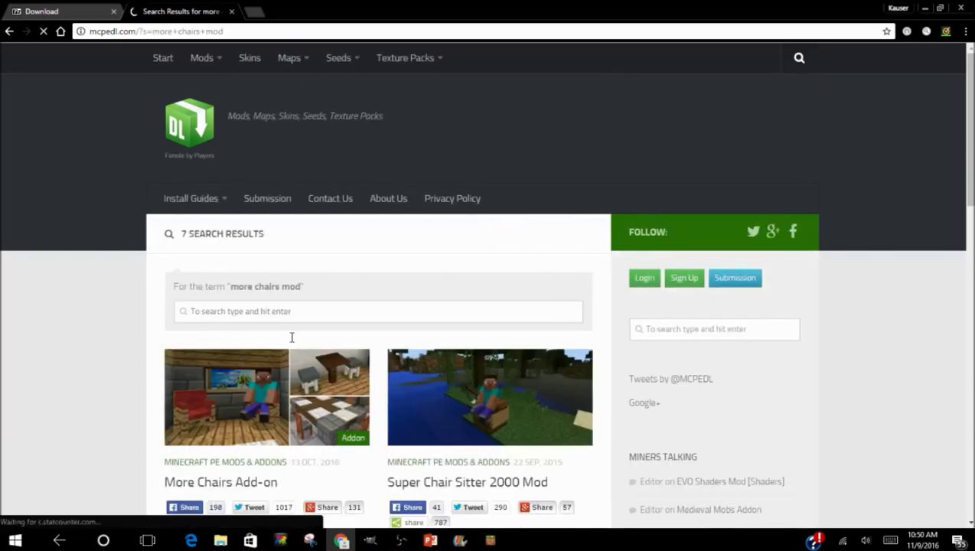
click(247, 398)
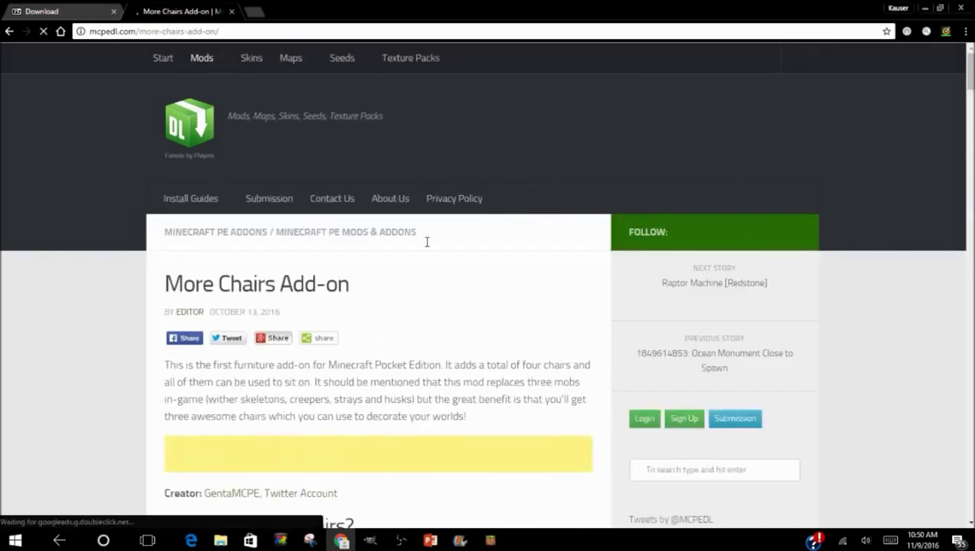
Download the More Chairs behavior pack and resource pack .mcpack files from the Install Guide.
scroll(433, 286, down, 4)
scroll(434, 286, down, 12)
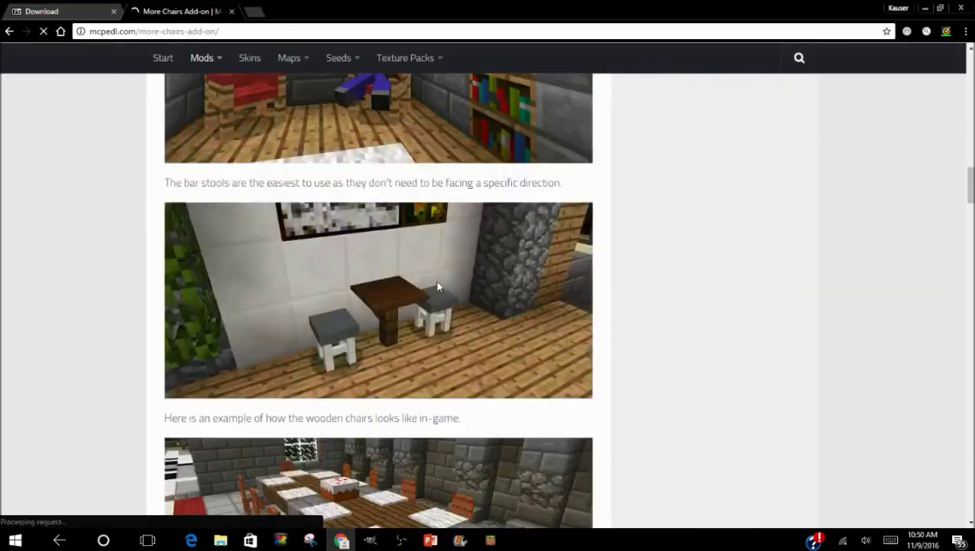
scroll(437, 285, down, 8)
scroll(402, 305, up, 3)
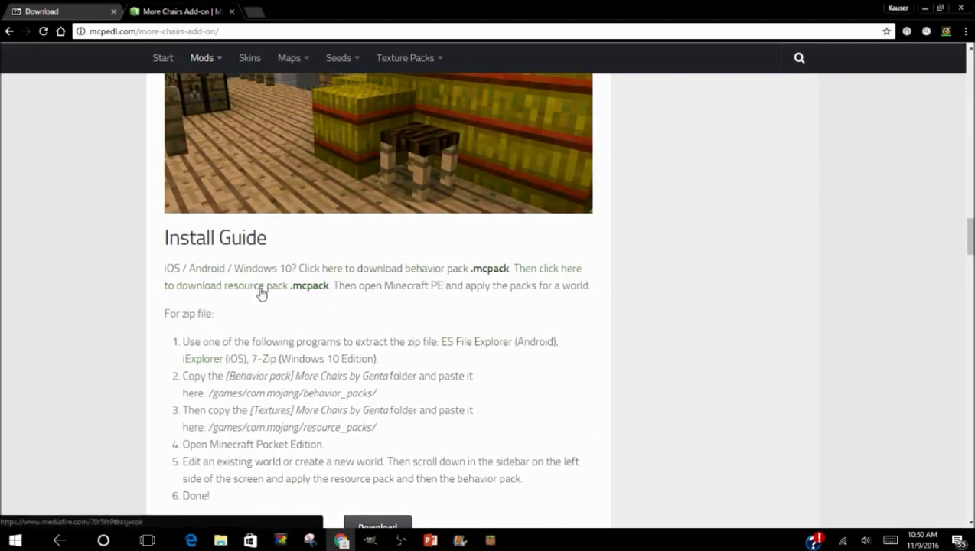
click(431, 272)
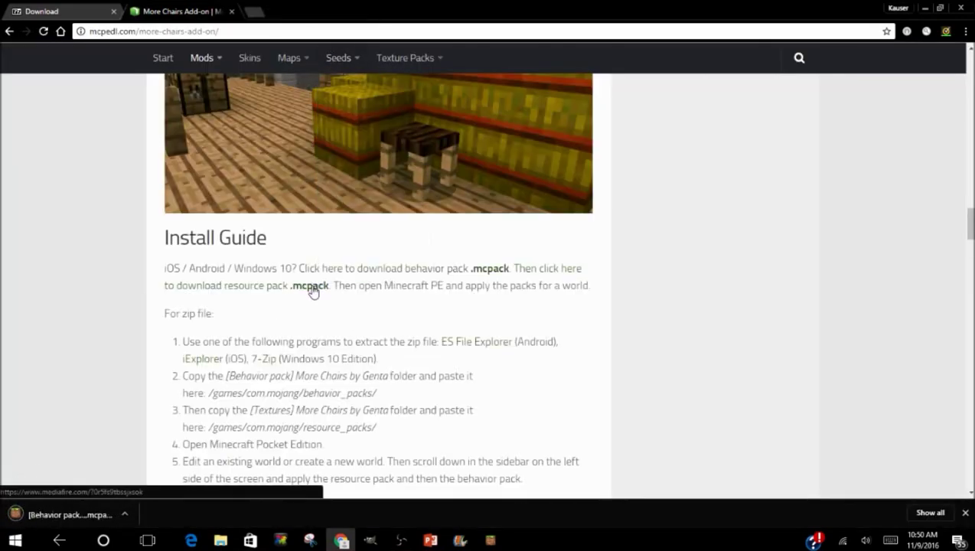
click(278, 288)
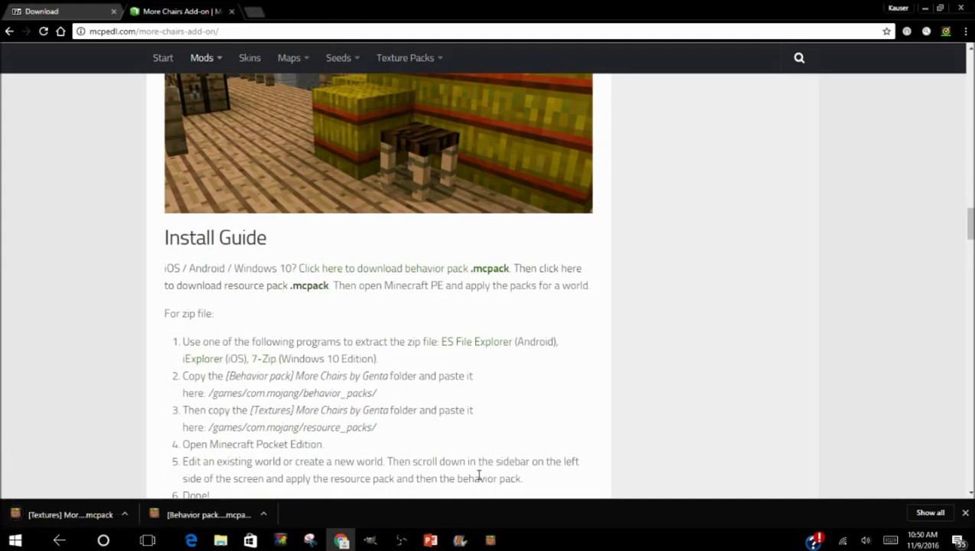
Switch to File Explorer and open the Downloads folder.
click(221, 541)
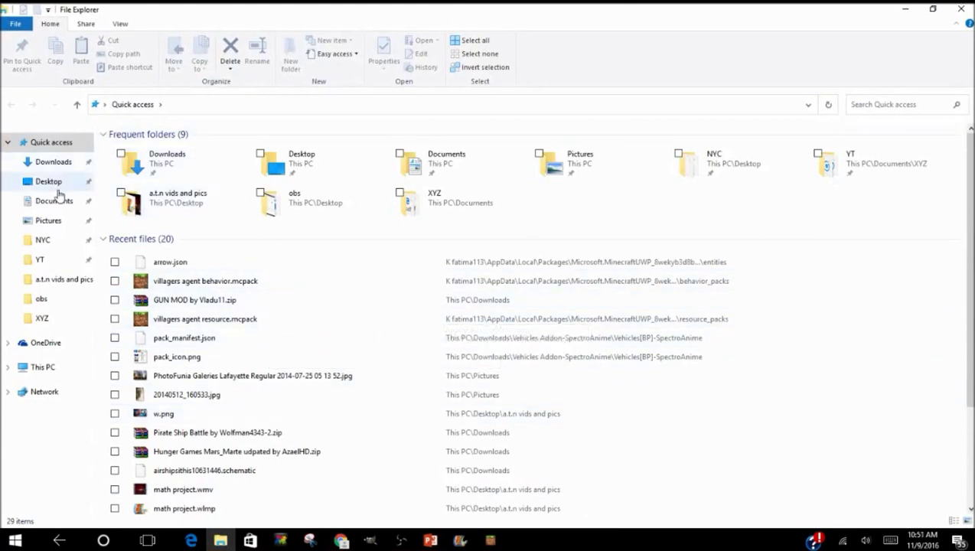
click(53, 169)
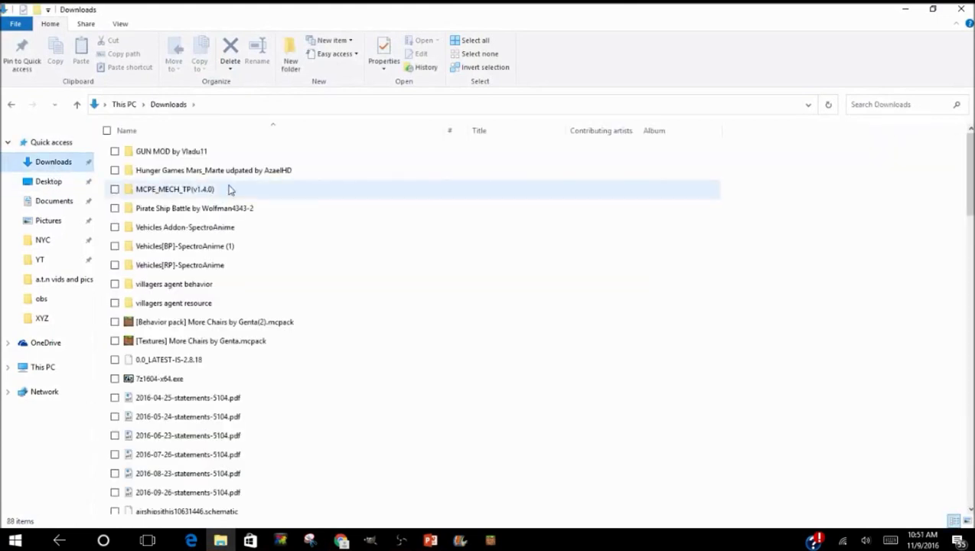
scroll(256, 287, down, 1)
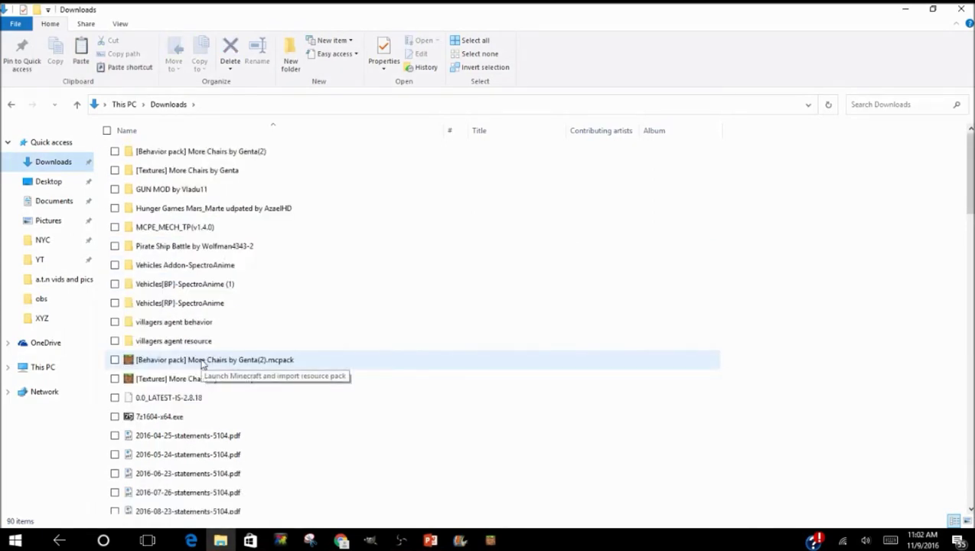
Select both More Chairs .mcpack files, behavior pack and textures, and show the 7-Zip extraction options for them.
click(202, 363)
click(204, 375)
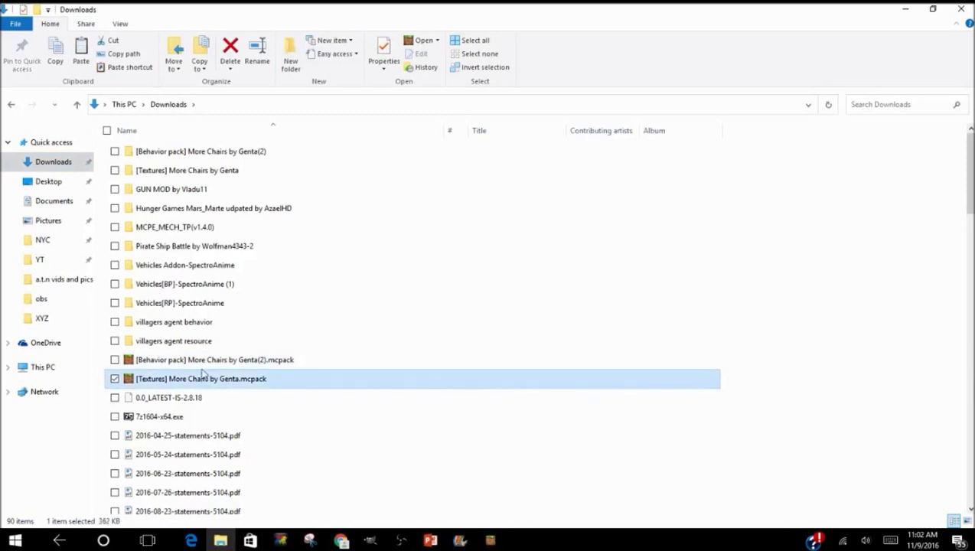
click(204, 362)
shift+click(208, 379)
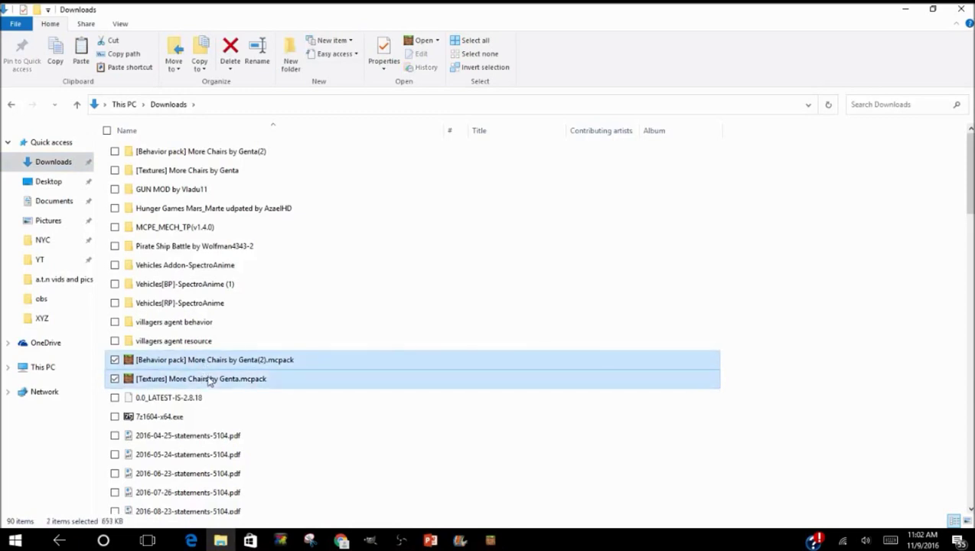
right_click(209, 381)
mouse_move(140, 160)
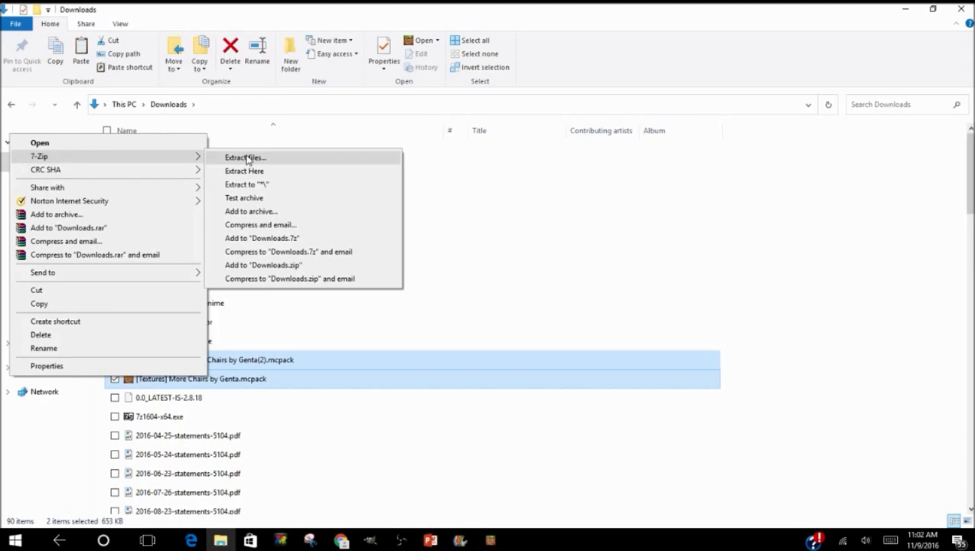
Search the Downloads folder for more and snap the results window to the right half of the screen.
click(897, 104)
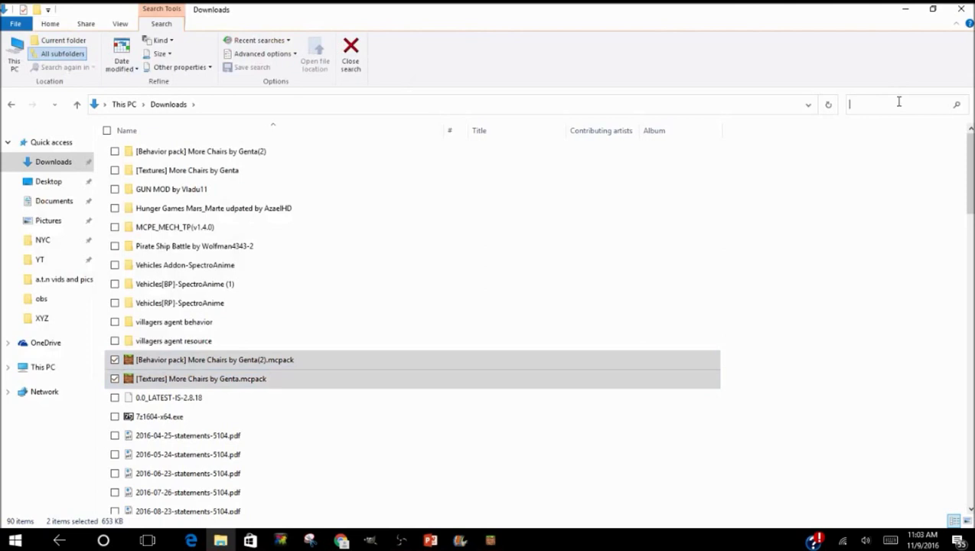
text(more)
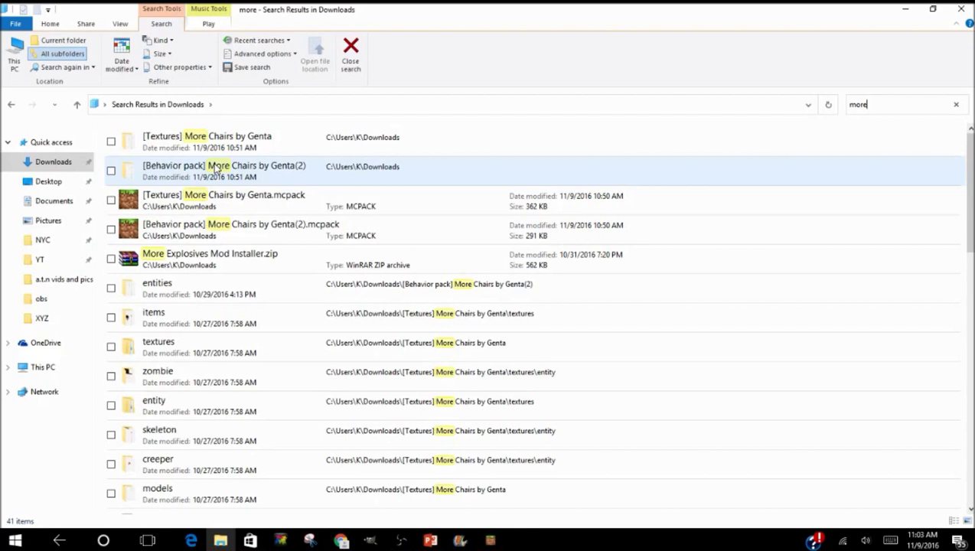
text(9)
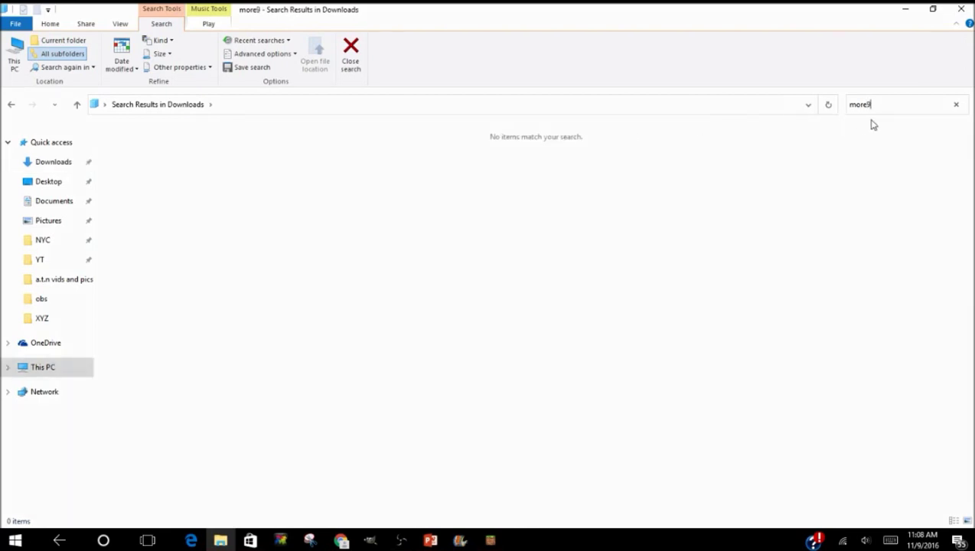
key(BackSpace)
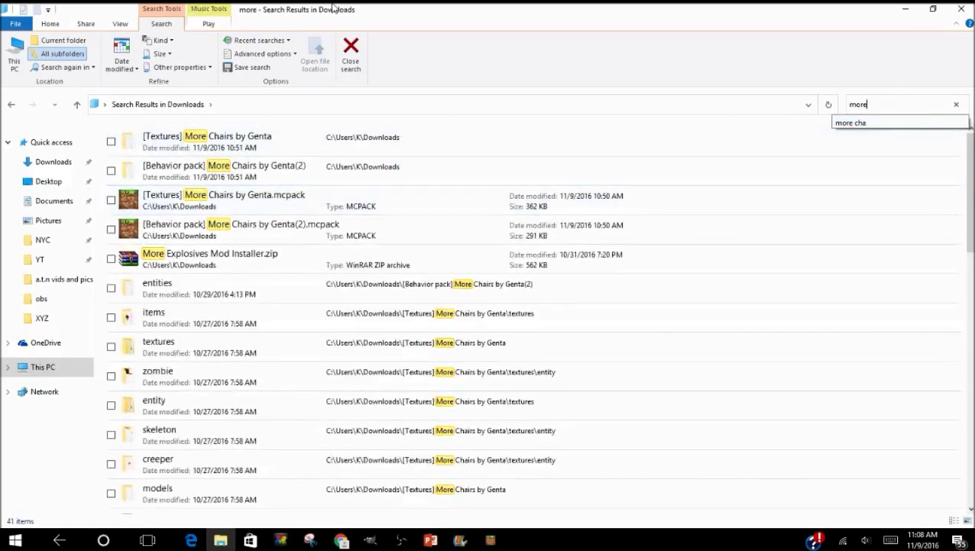
drag(344, 8, 972, 34)
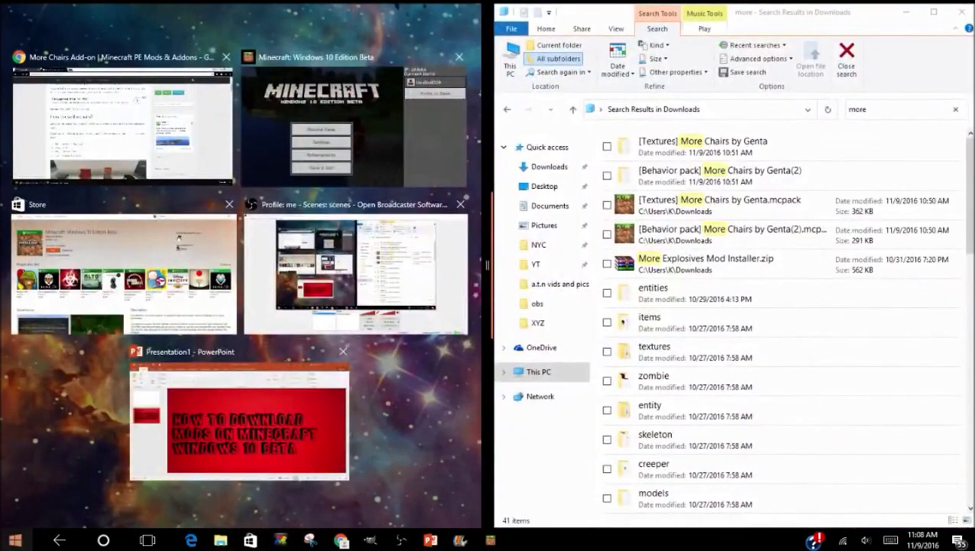
Open %appdata% through the Run dialog and go from Roaming to the Local folder under AppData.
right_click(11, 541)
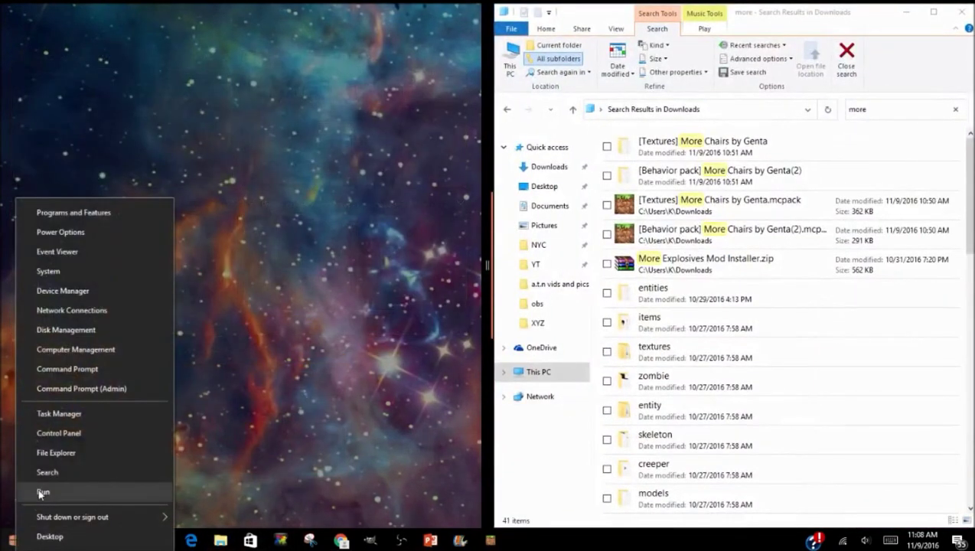
click(40, 494)
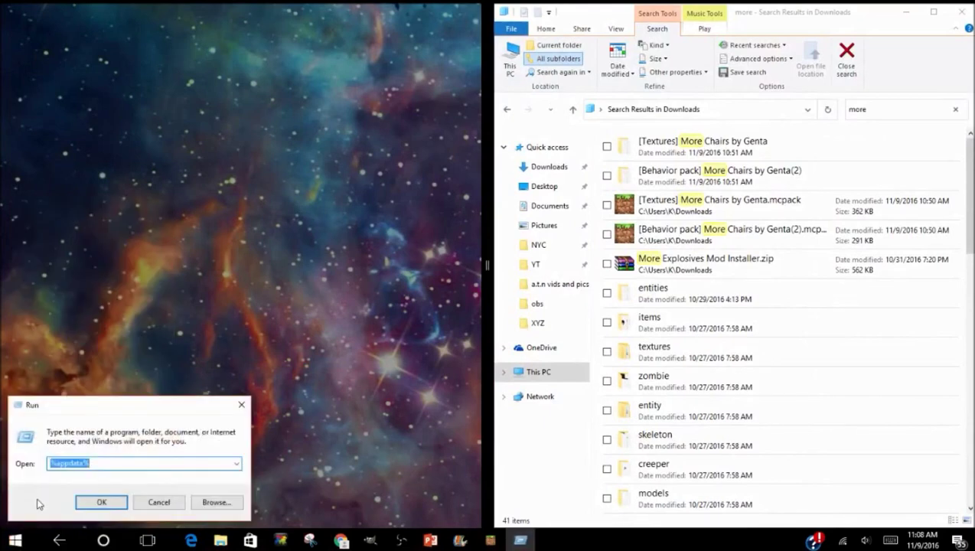
click(99, 504)
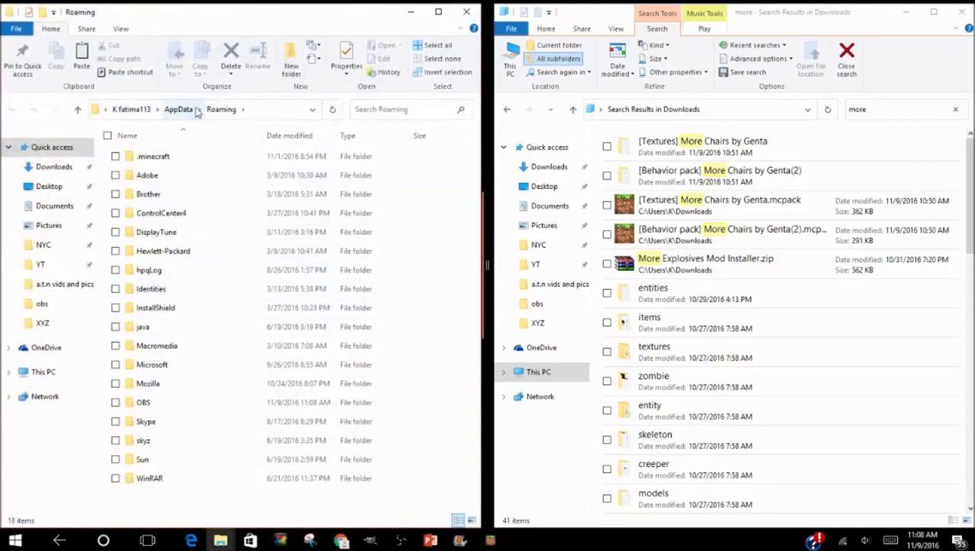
click(201, 110)
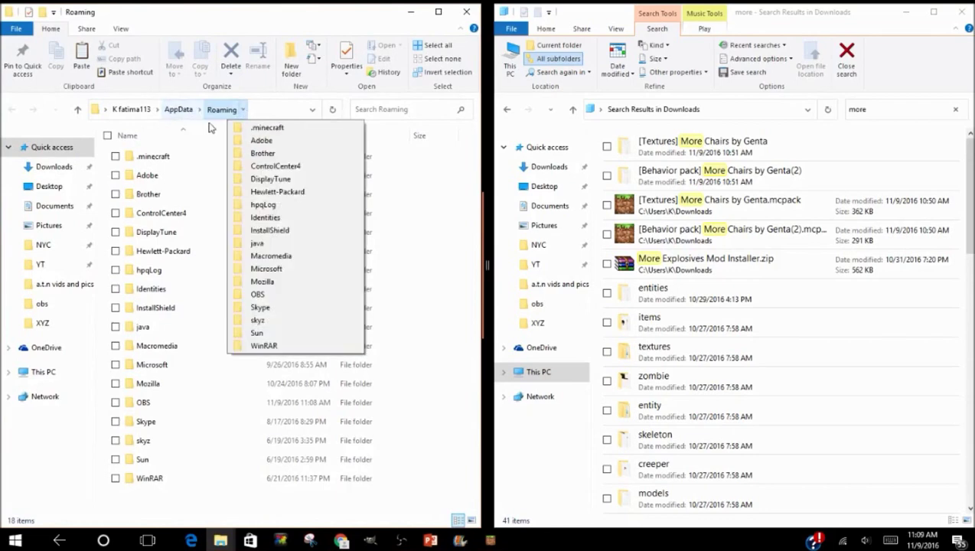
click(200, 109)
click(201, 125)
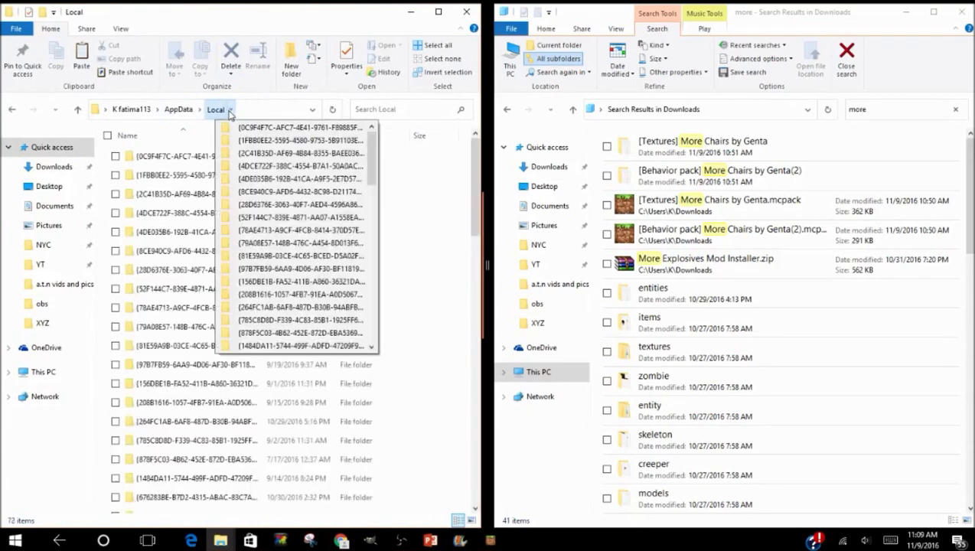
Go from Local into Packages and open the Microsoft.MinecraftUWP_8wekyb3d8bbwe folder.
scroll(310, 260, down, 10)
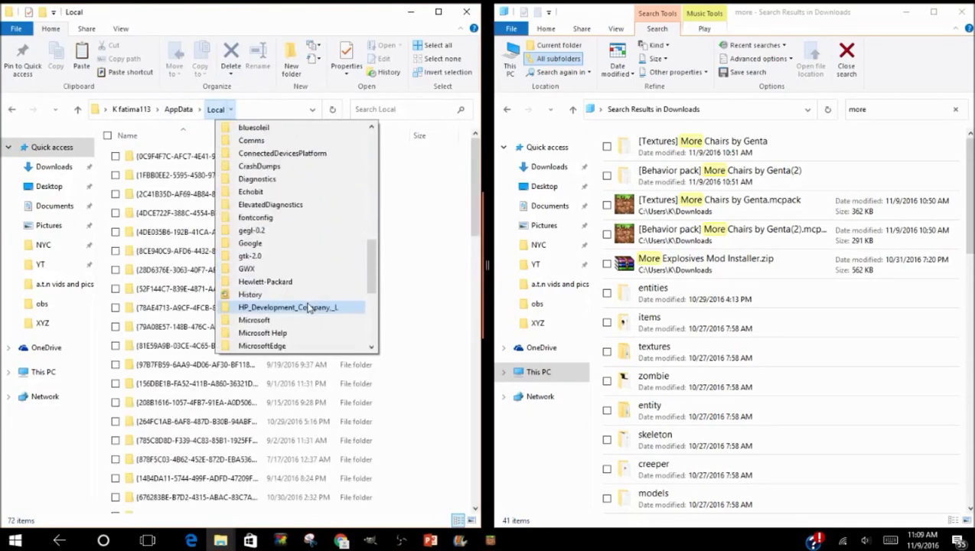
scroll(253, 302, down, 3)
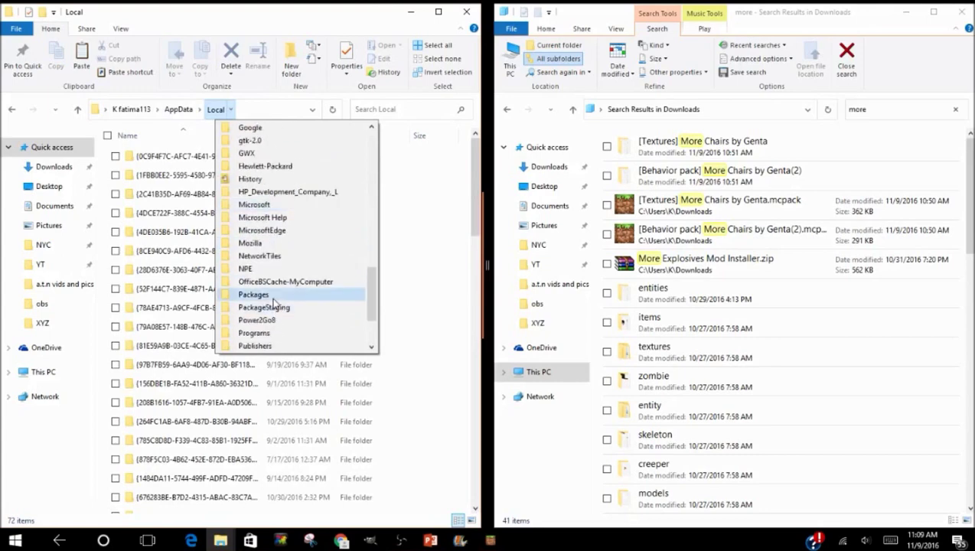
click(257, 294)
click(275, 110)
scroll(344, 245, down, 6)
scroll(363, 349, down, 3)
click(355, 346)
Go through LocalState and games to open the com.mojang folder of the Minecraft package.
click(275, 110)
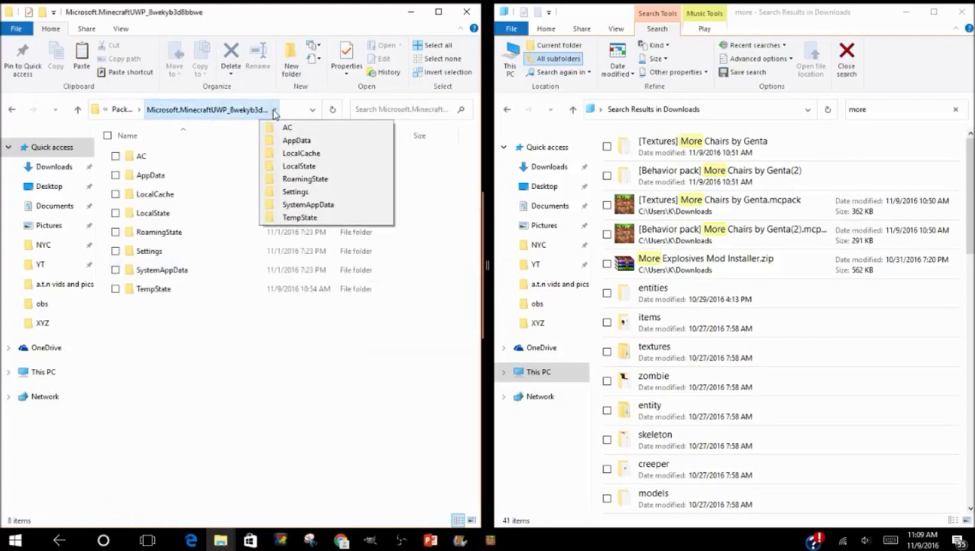
click(298, 166)
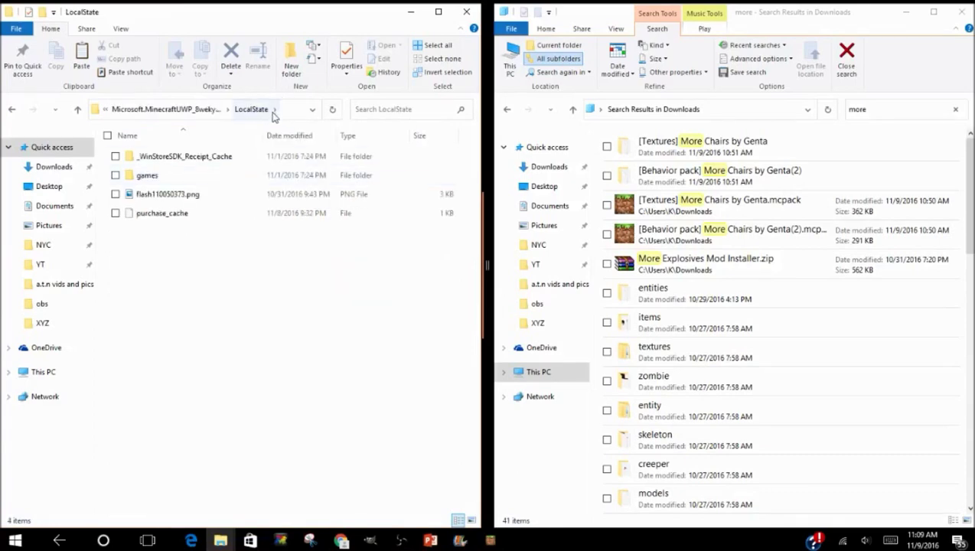
click(275, 110)
click(289, 143)
click(188, 111)
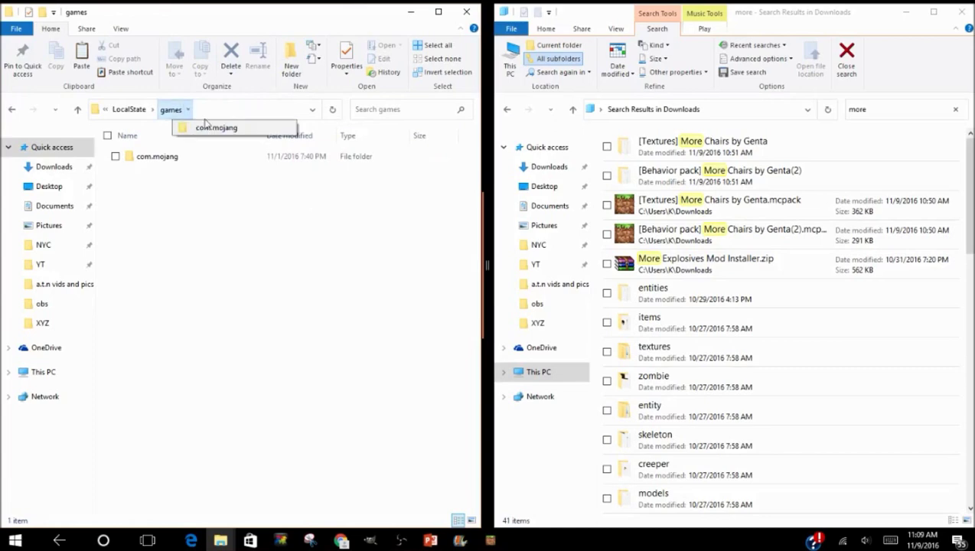
click(209, 127)
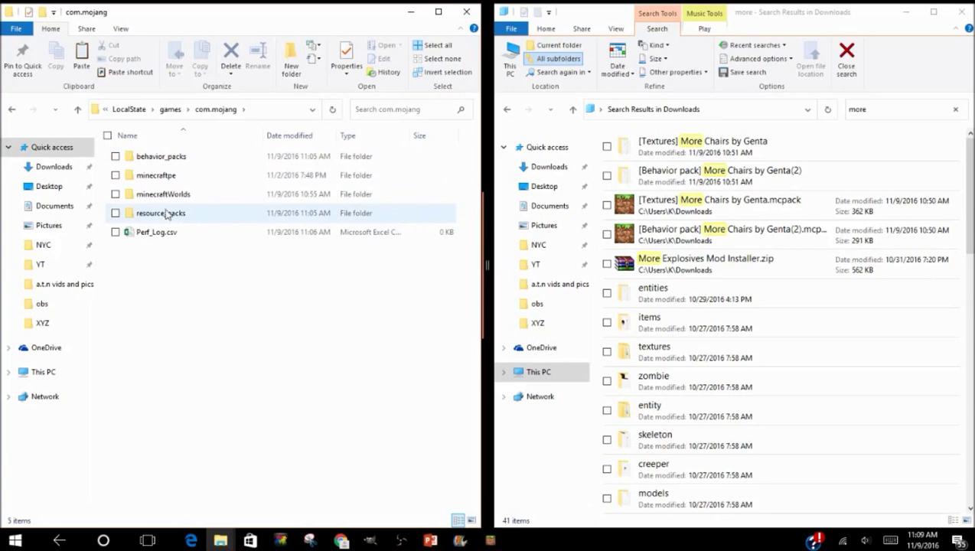
Move [Behavior pack] More Chairs by Genta(2).mcpack into behavior_packs and [Textures] More Chairs by Genta.mcpack into resource_packs under com.mojang.
double_click(172, 161)
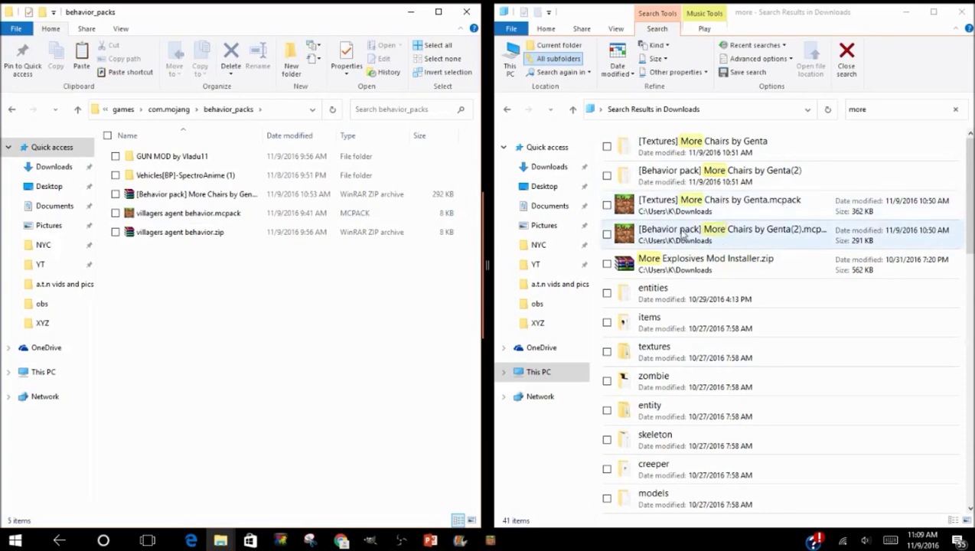
drag(683, 238, 176, 280)
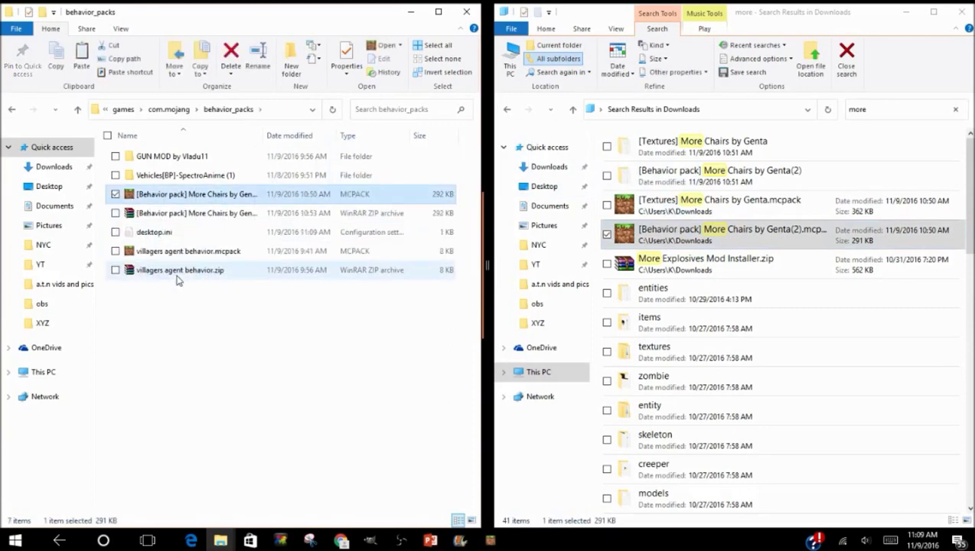
click(172, 110)
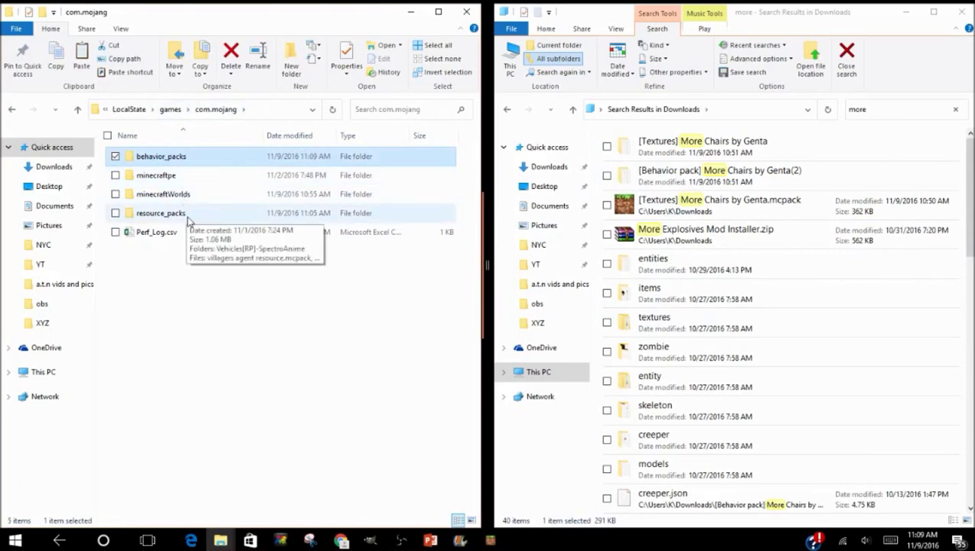
double_click(170, 214)
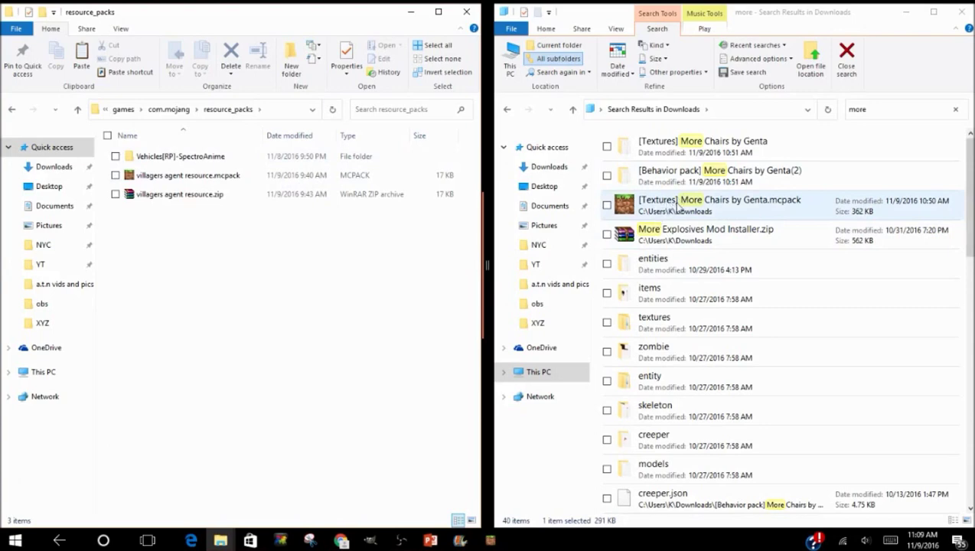
drag(677, 202, 200, 224)
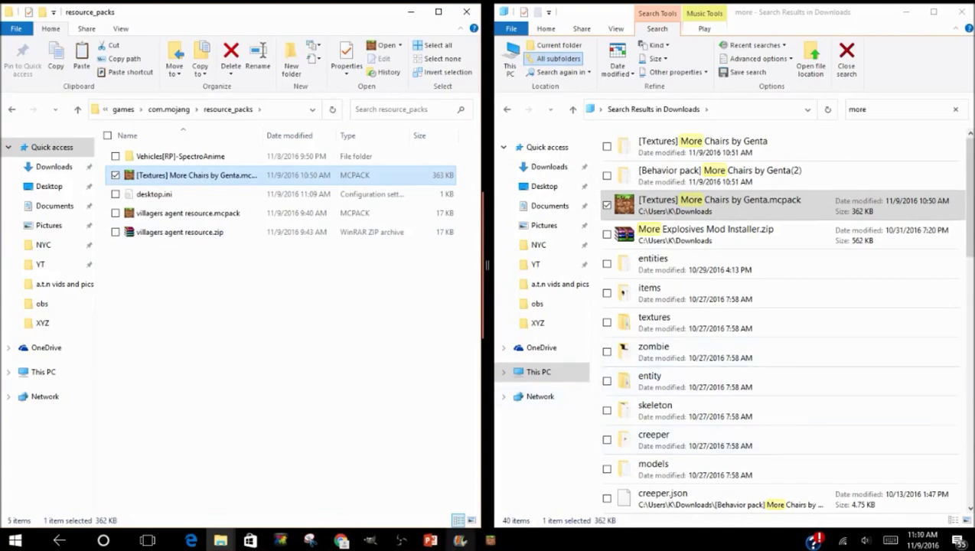
Switch to Minecraft: Windows 10 Edition Beta and begin creating a new world.
click(490, 540)
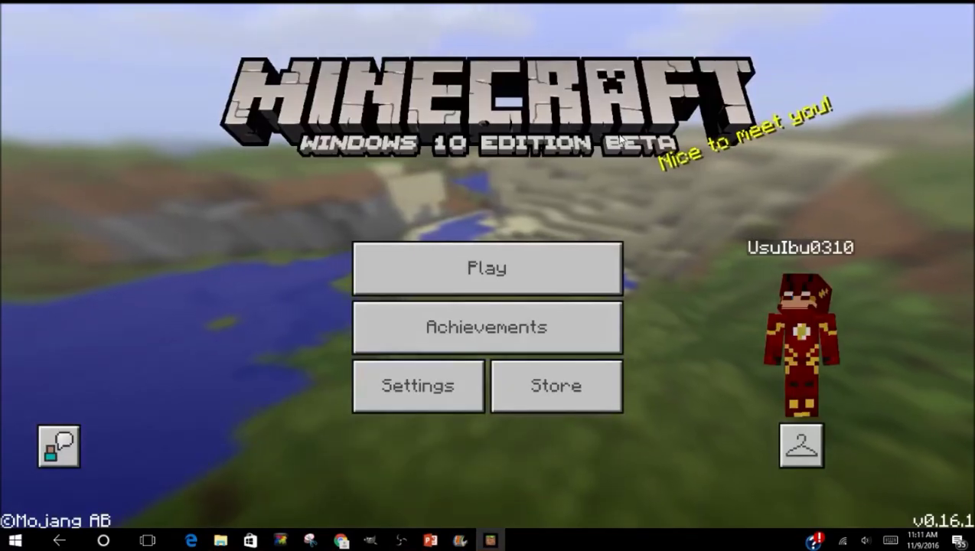
click(515, 269)
click(557, 135)
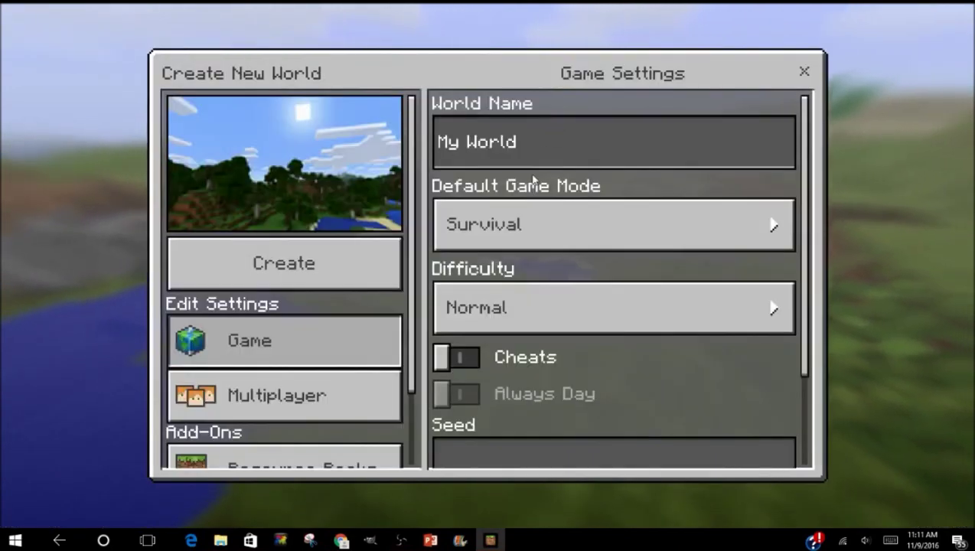
Name the new world mods and set its default game mode to Creative, accepting the loss of achievements.
click(533, 155)
key(BackSpace)
key(BackSpace)
key(BackSpace)
key(BackSpace)
key(BackSpace)
key(BackSpace)
key(BackSpace)
key(BackSpace)
text(mods)
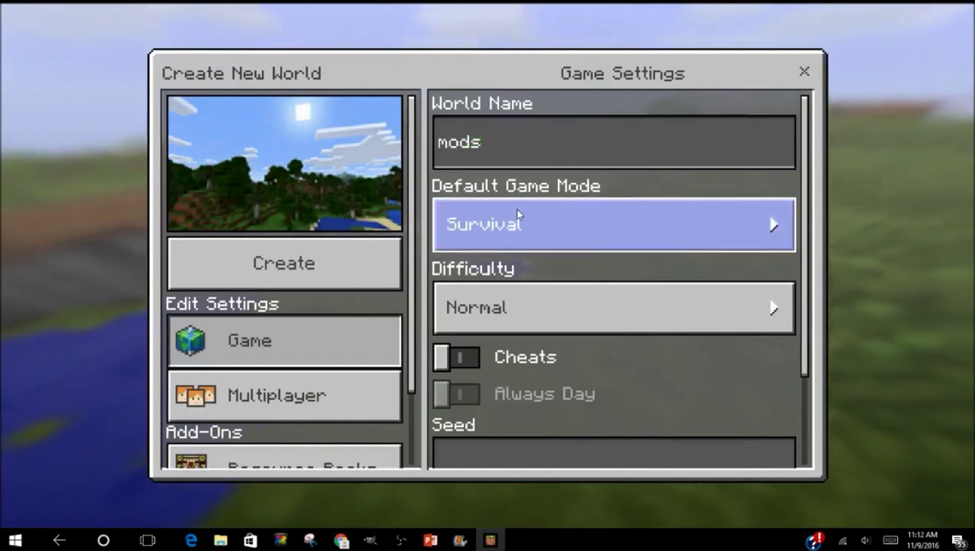
click(519, 217)
click(490, 276)
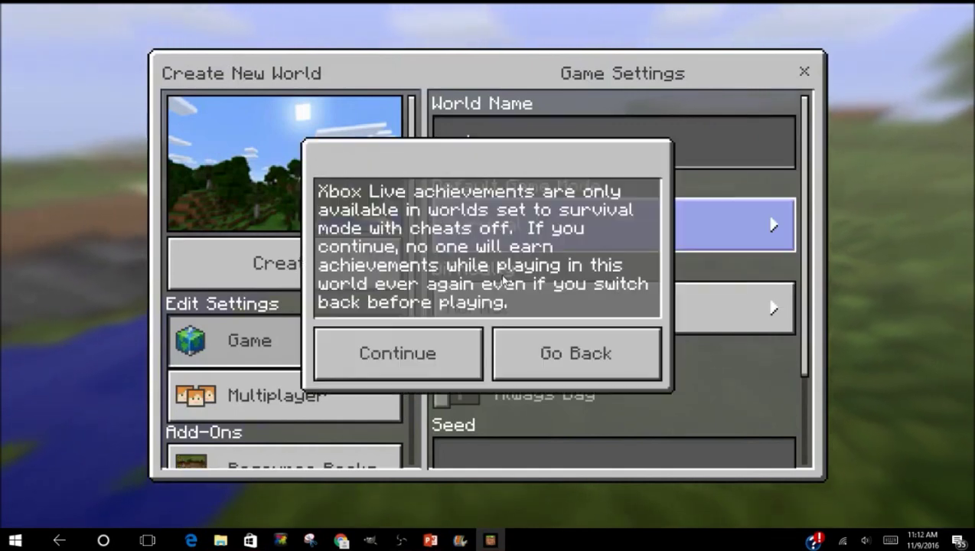
click(411, 345)
Look through the resource packs available for the new world for the More Chairs pack.
scroll(318, 342, down, 1)
scroll(317, 343, down, 2)
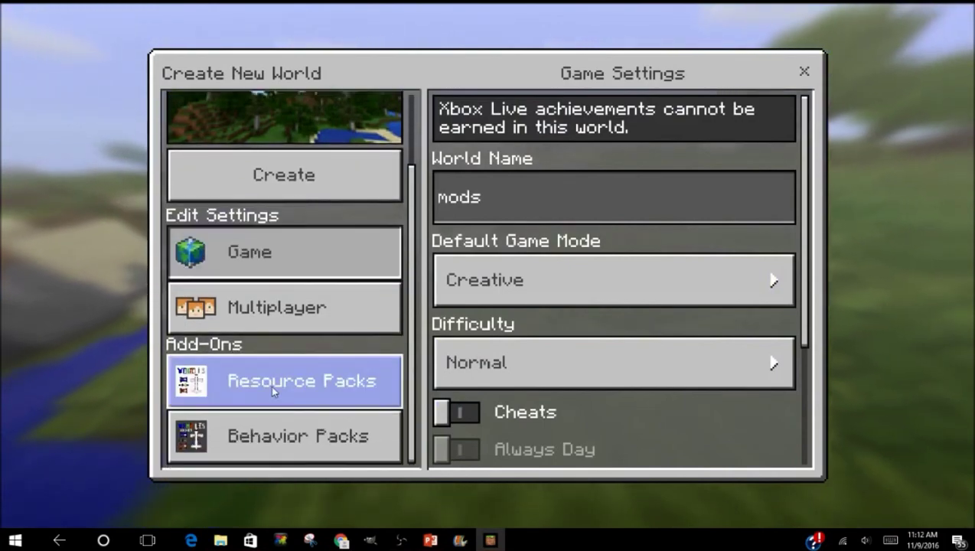
click(271, 389)
scroll(606, 282, down, 2)
scroll(607, 282, down, 5)
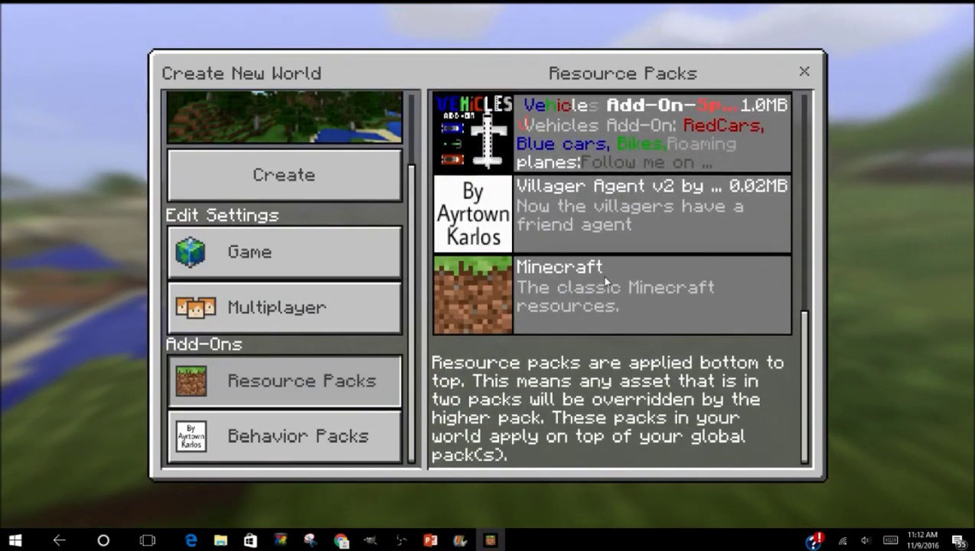
scroll(602, 275, up, 3)
scroll(603, 278, down, 2)
scroll(603, 280, up, 1)
scroll(604, 281, down, 1)
scroll(605, 282, down, 1)
scroll(604, 282, up, 1)
scroll(605, 282, down, 1)
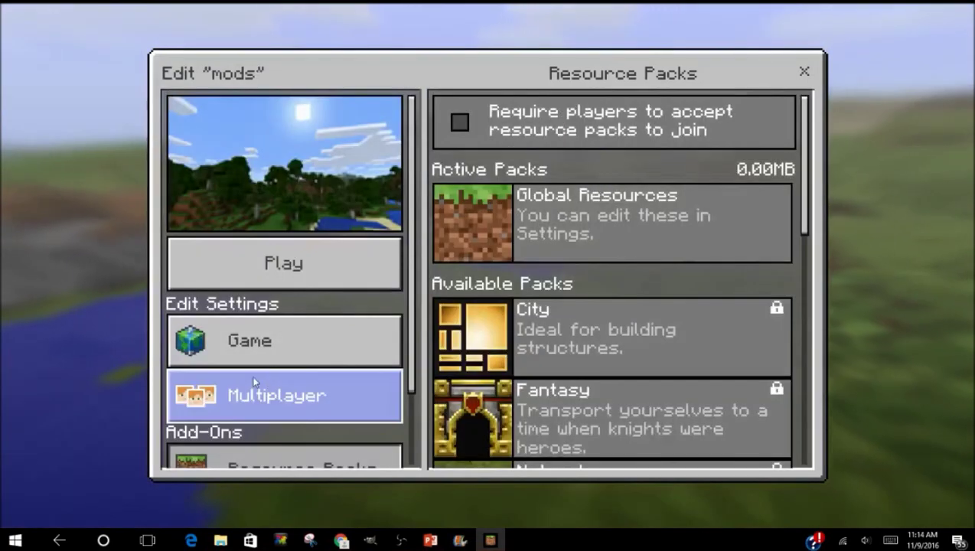
Activate the More Chairs resource pack for the mods world.
scroll(260, 379, down, 1)
scroll(609, 279, down, 3)
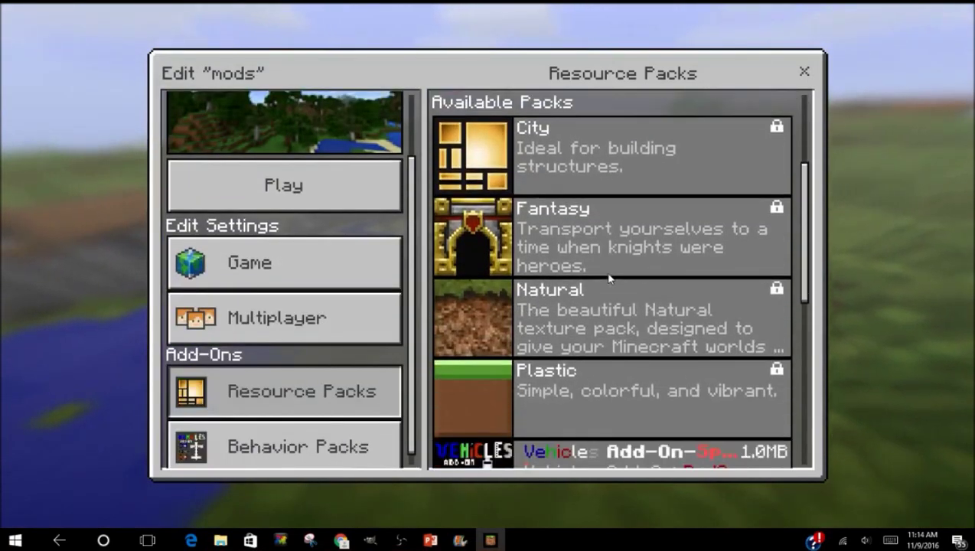
scroll(609, 279, down, 3)
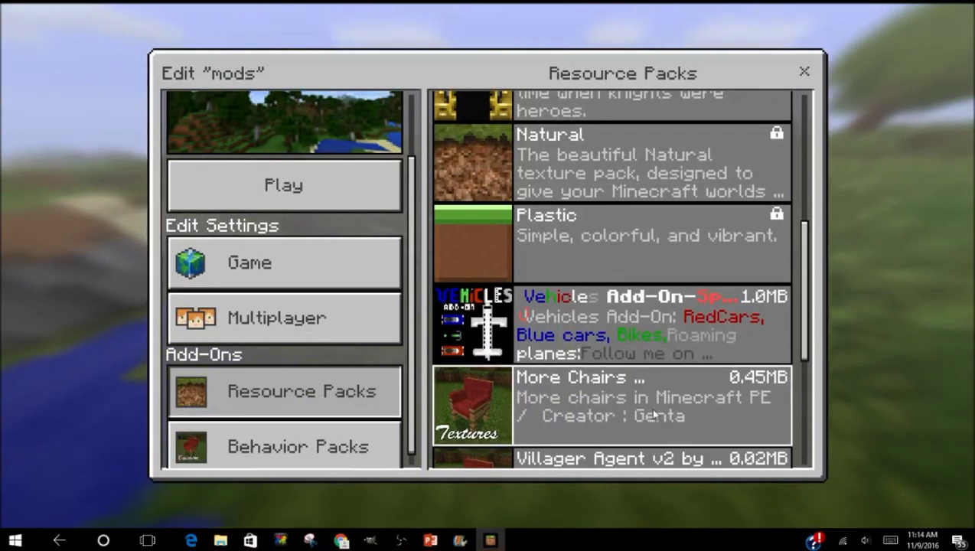
scroll(652, 414, up, 1)
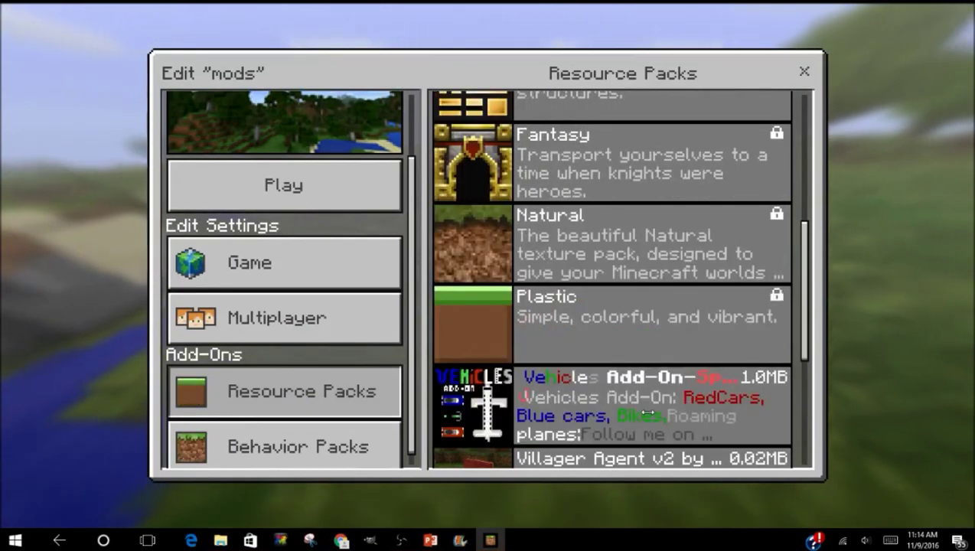
Make sure More Chairs is among the active behavior packs of the mods world and acknowledge the warning about changing packs.
click(322, 451)
scroll(481, 301, up, 1)
scroll(482, 301, down, 1)
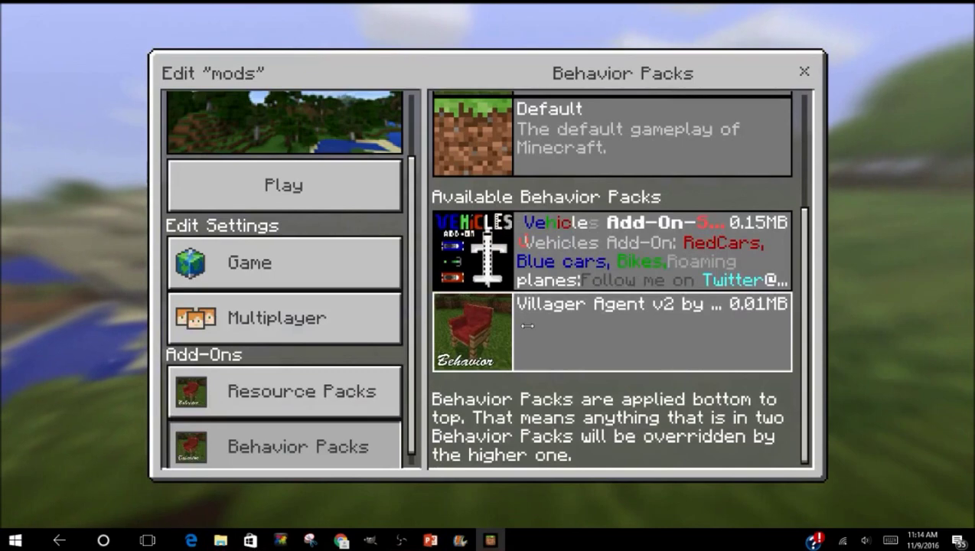
scroll(527, 325, up, 1)
click(579, 167)
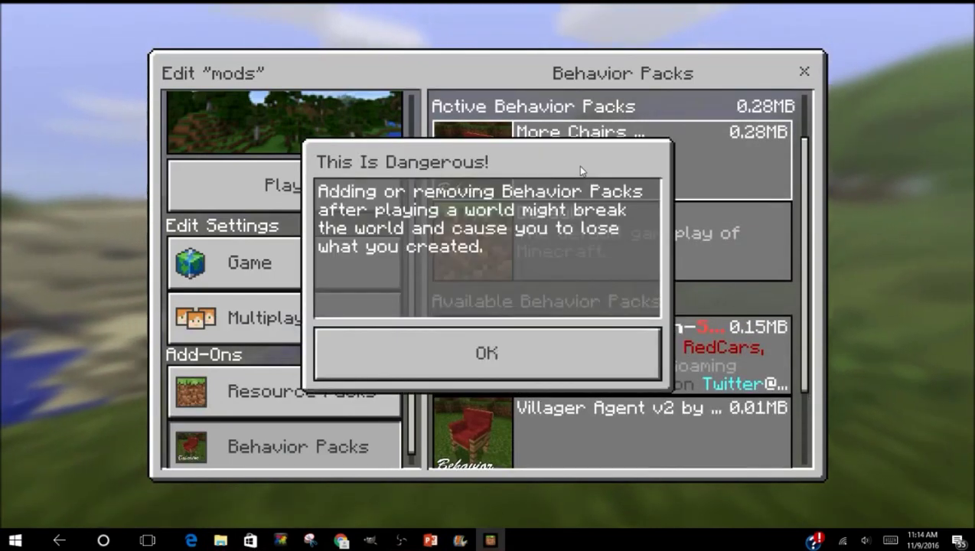
click(562, 370)
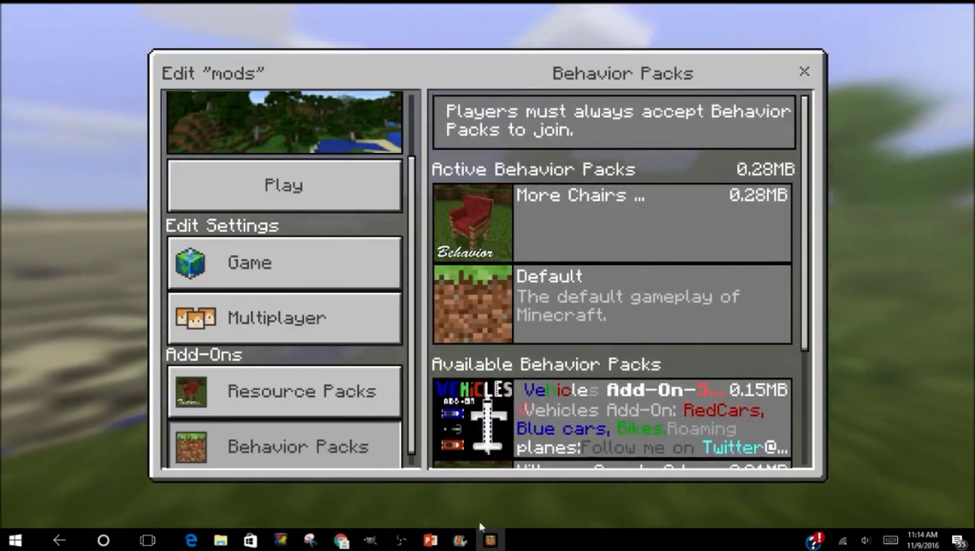
Start the mods world and snap the paused game beside the More Chairs add-on page in Chrome.
click(241, 187)
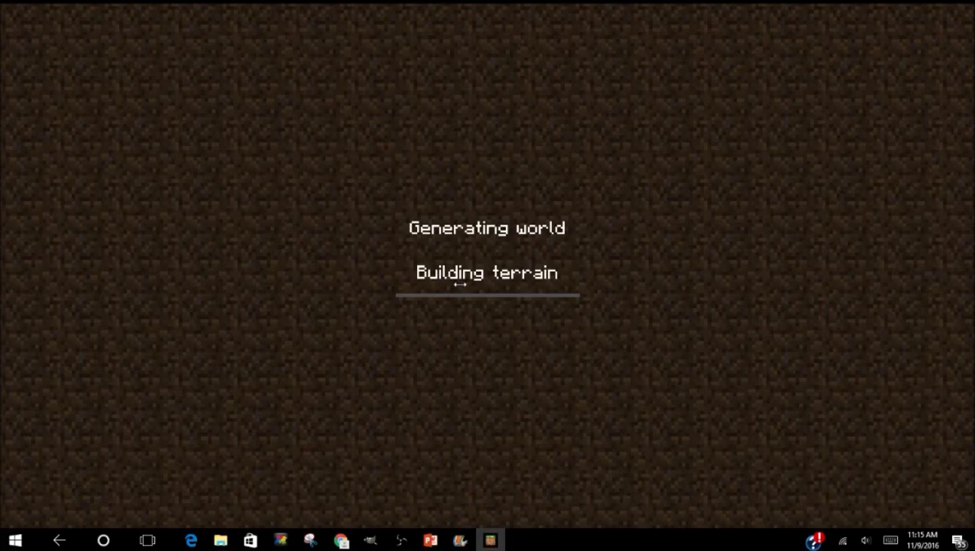
key(Escape)
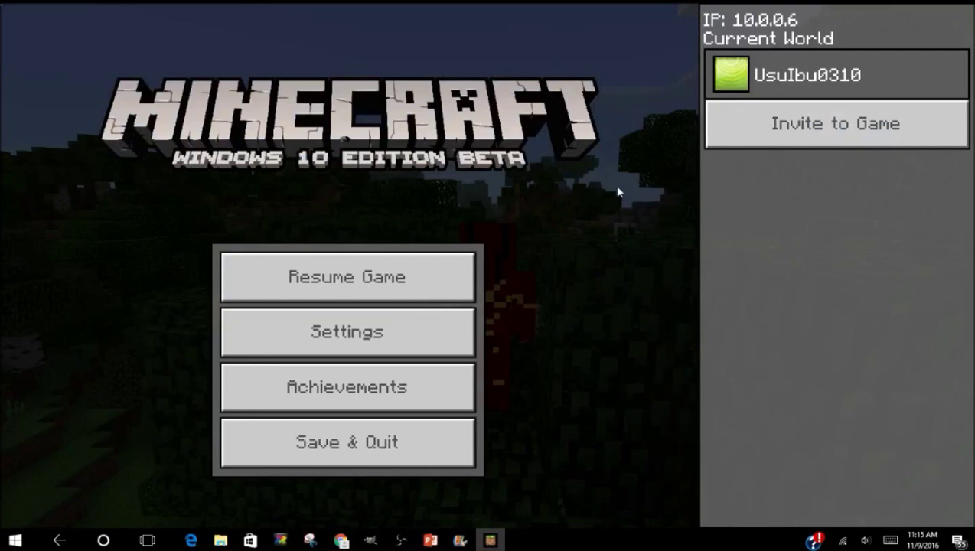
drag(420, 8, 973, 61)
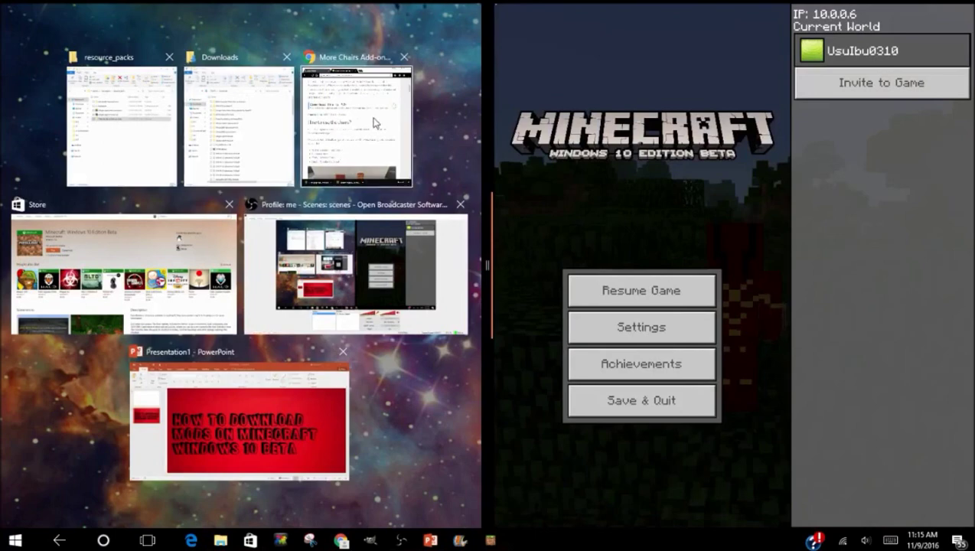
click(373, 122)
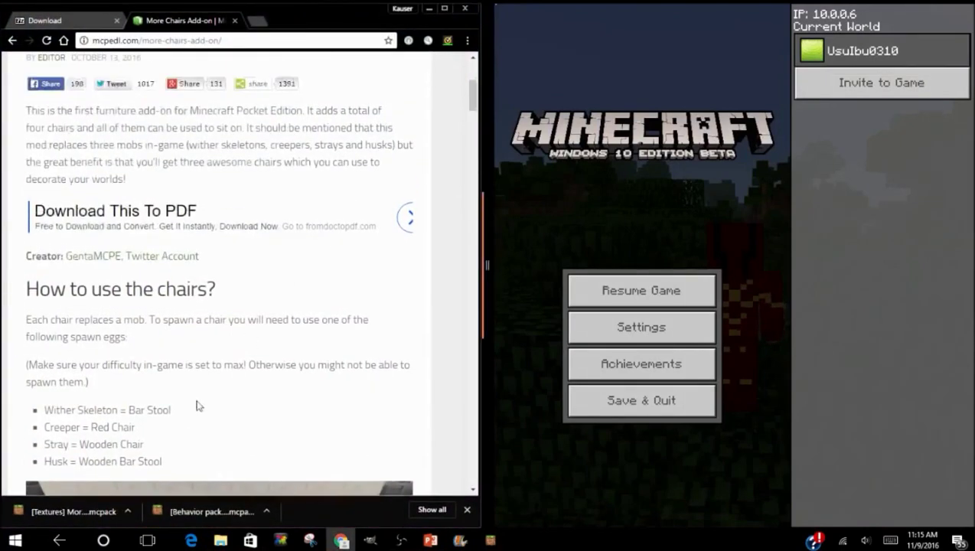
Resume the game and open the item search in the creative inventory.
scroll(222, 390, down, 1)
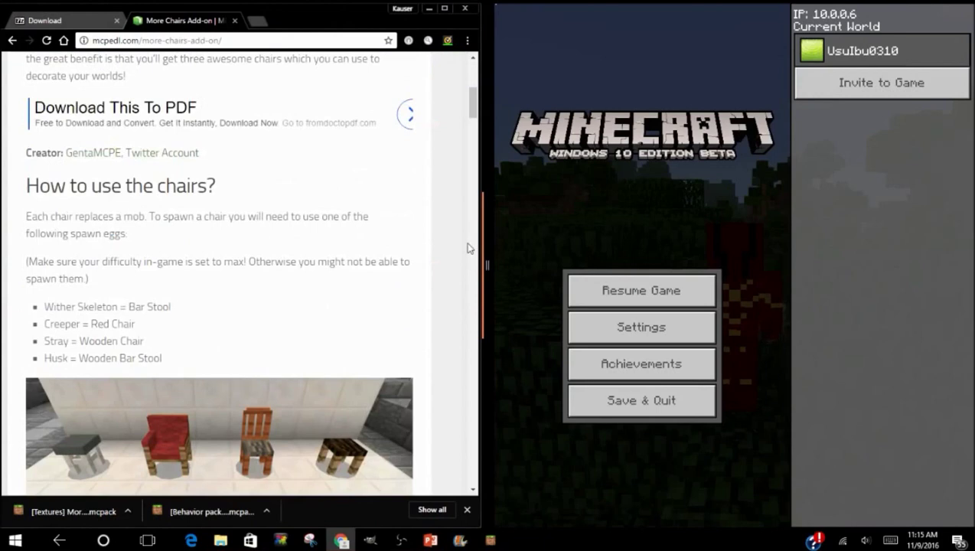
click(648, 287)
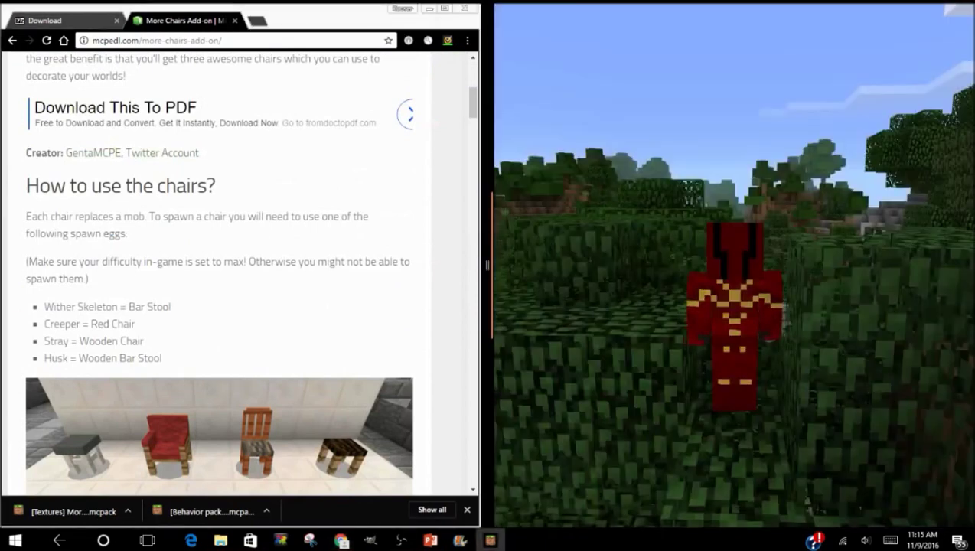
key(e)
click(807, 167)
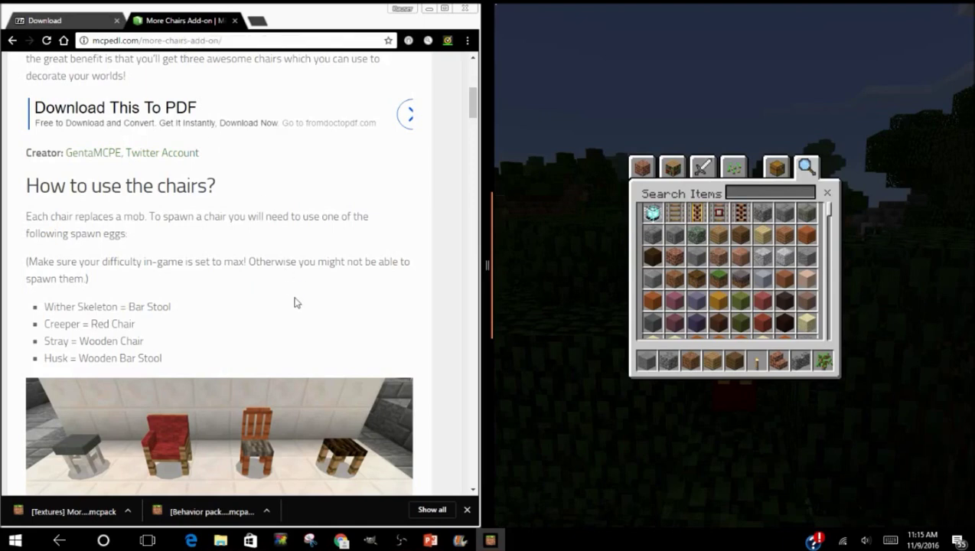
Copy the mob name Creeper from the web page's spawn egg list and search the inventory for it.
scroll(239, 336, down, 3)
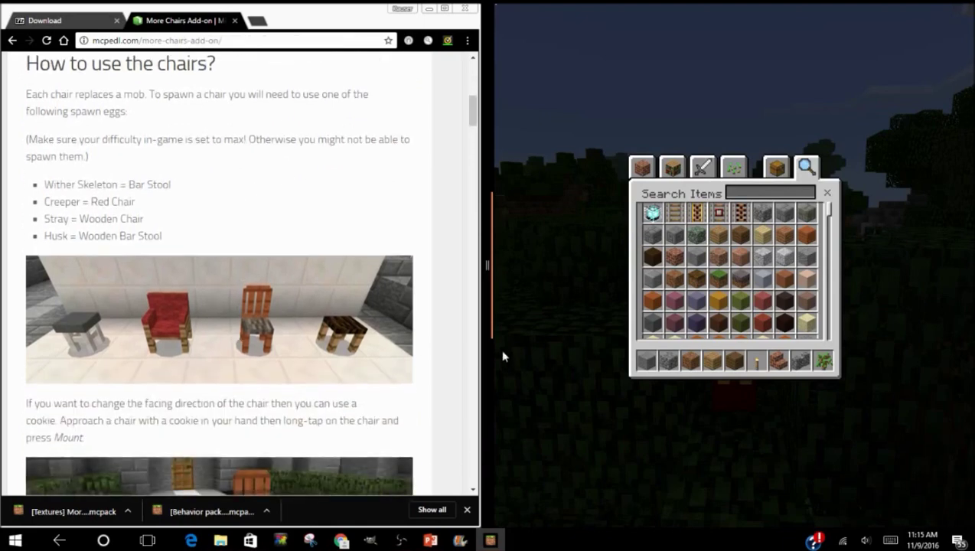
scroll(298, 365, up, 4)
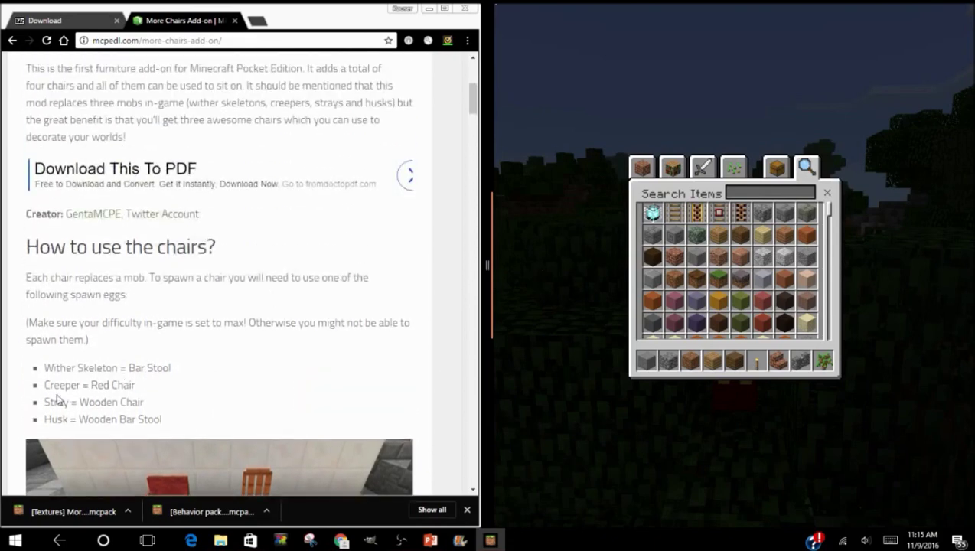
click(172, 368)
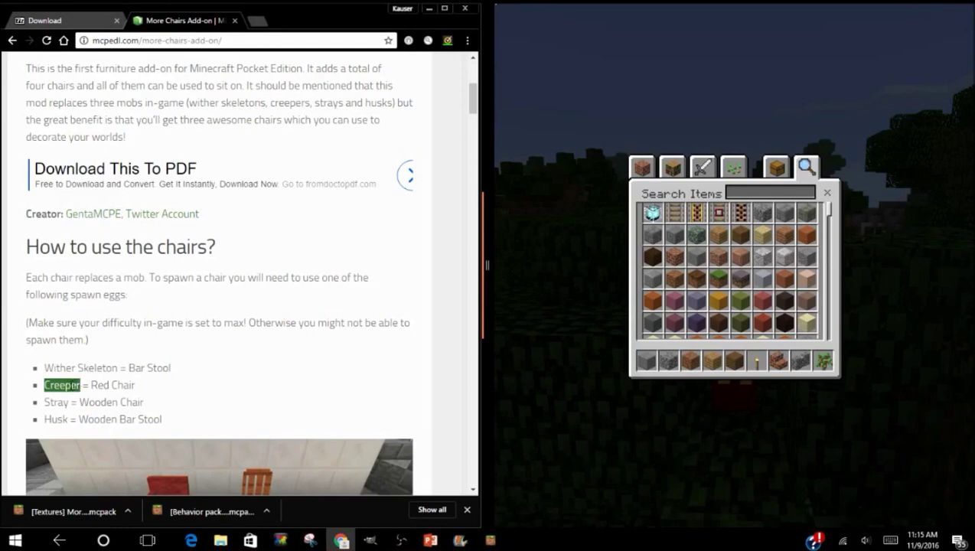
right_click(73, 385)
click(84, 394)
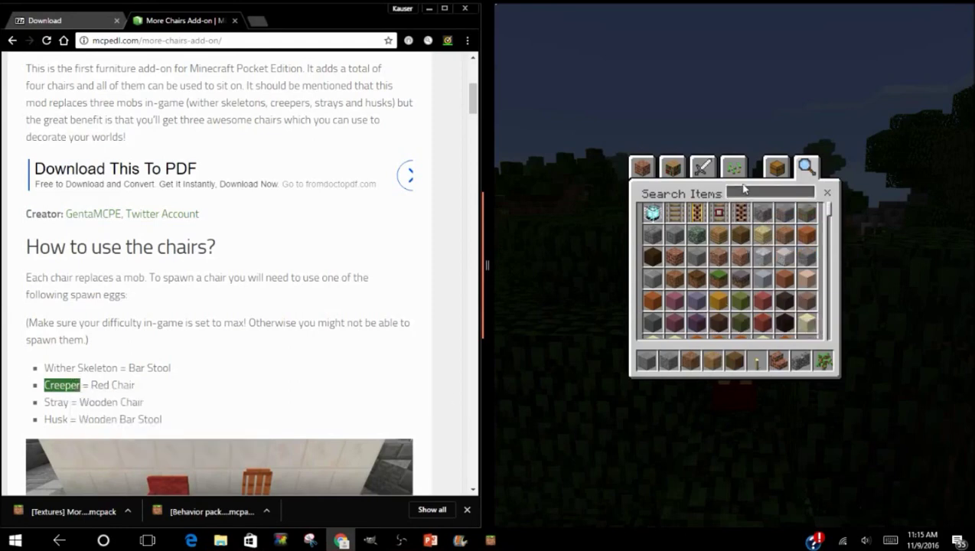
click(743, 194)
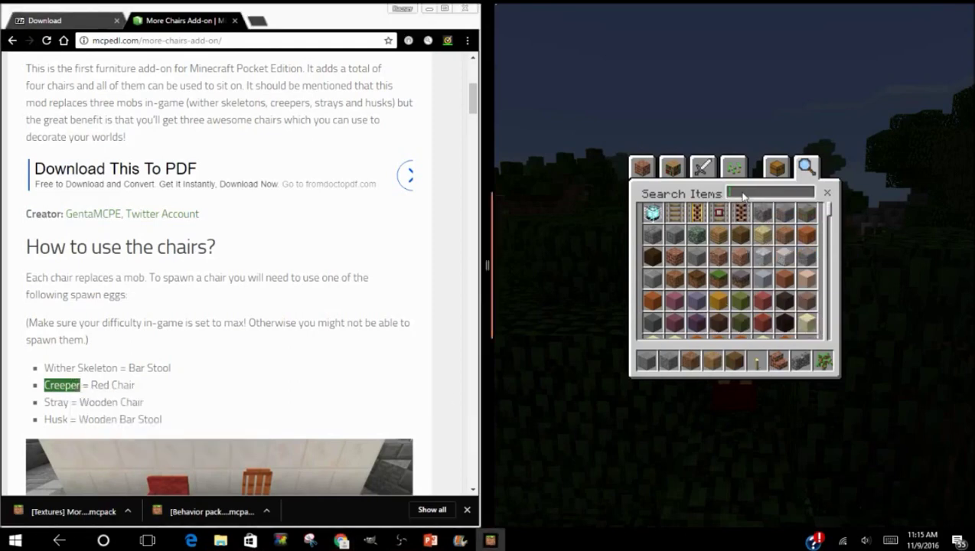
text(Creeper)
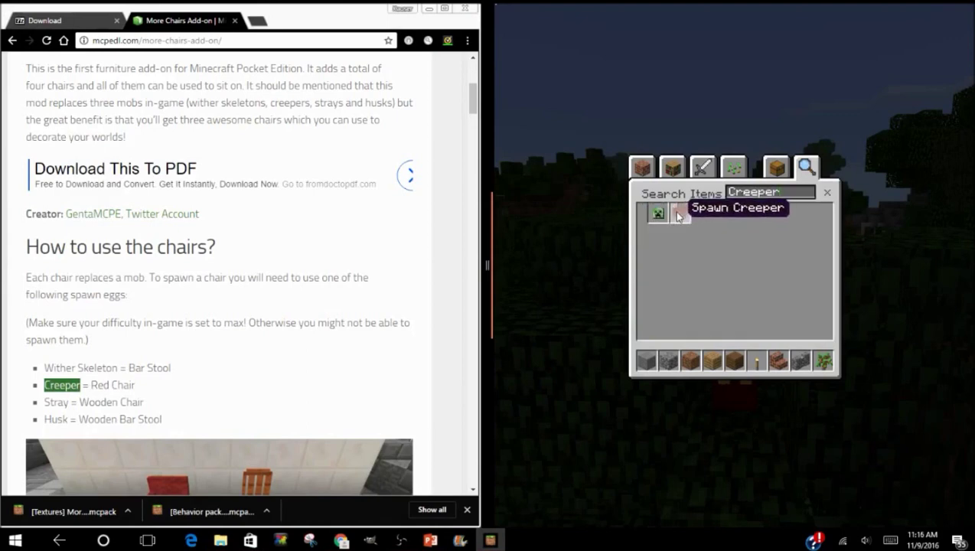
Put the Spawn Creeper egg into the sixth hotbar slot and close the inventory.
click(679, 214)
click(756, 361)
click(827, 192)
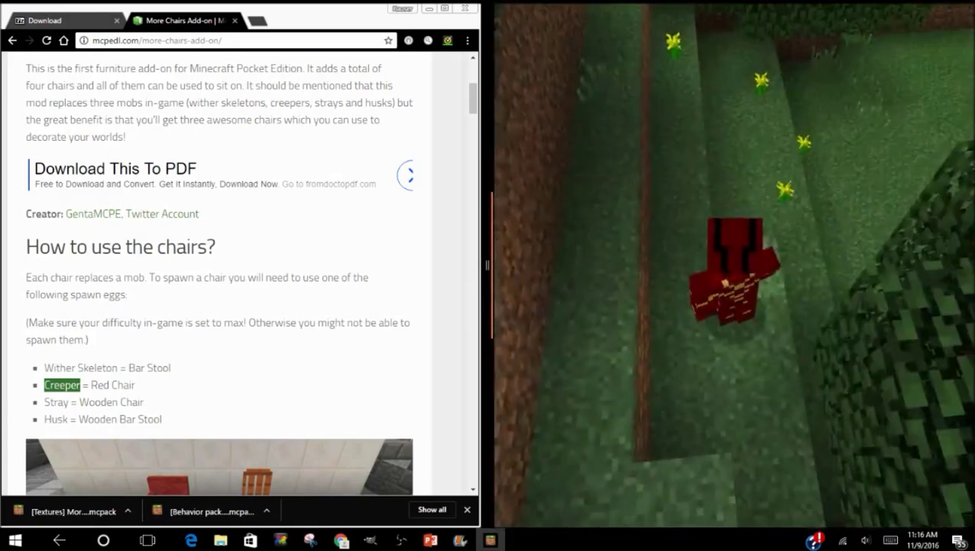
Show the hotbar, place a red chair on the grass with the Spawn Creeper egg, and pause the game.
key(F1)
scroll(734, 264, down, 5)
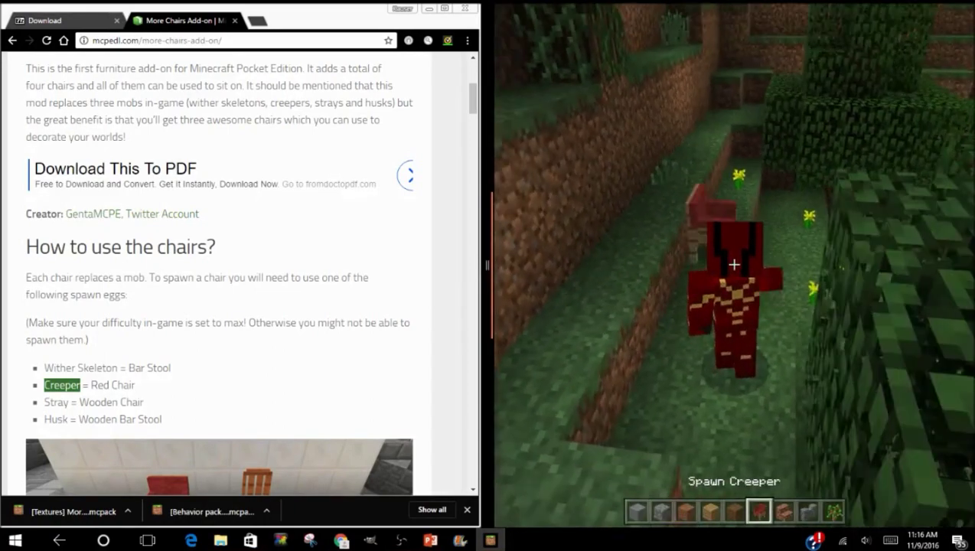
right_click(734, 264)
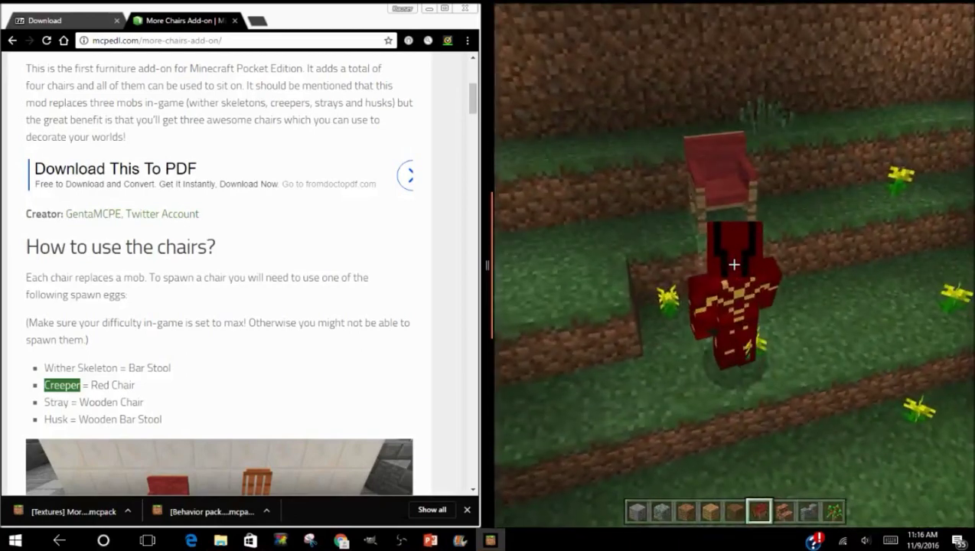
key(Escape)
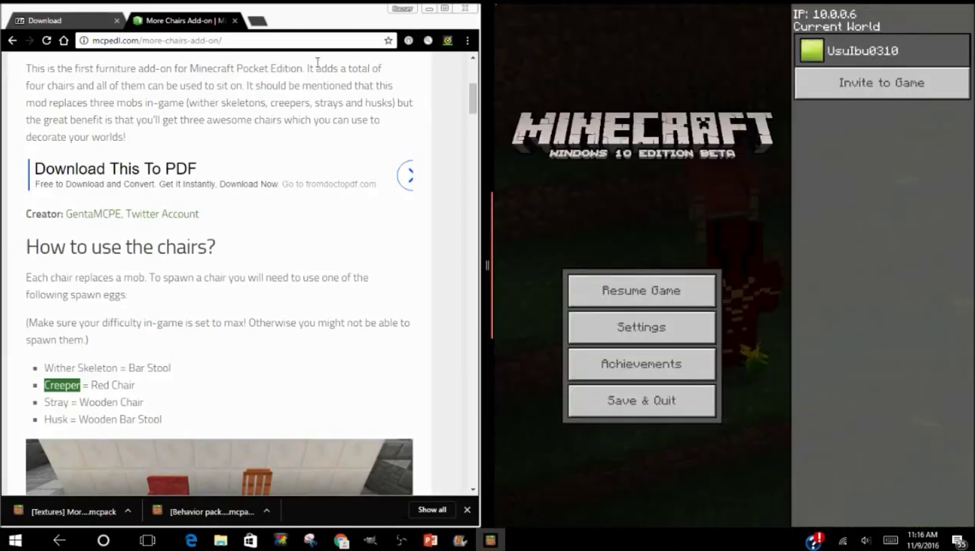
Review the More Chairs Add-on page in Chrome and close the bar of downloaded files beneath it.
scroll(298, 192, up, 5)
scroll(398, 341, down, 4)
click(467, 510)
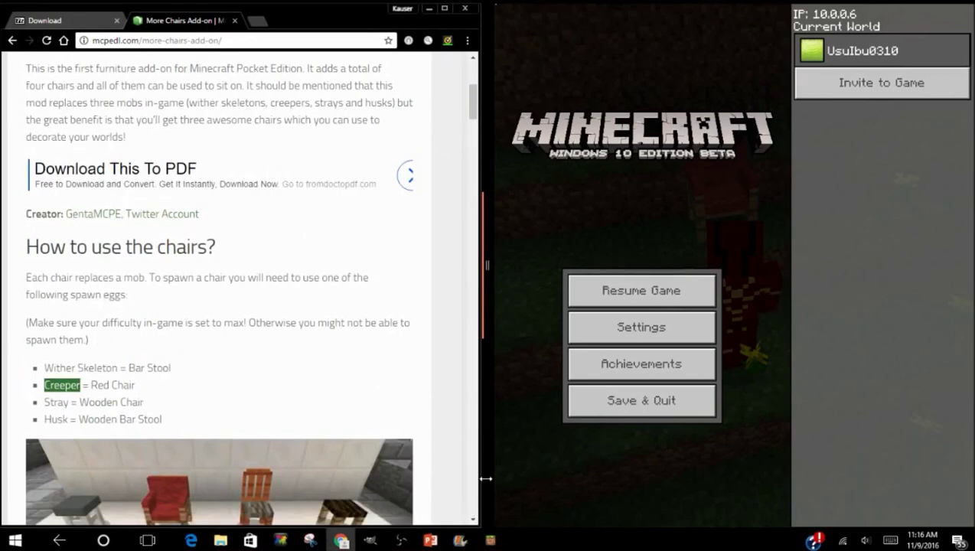
Open the Minecraft PE Addons category on mcpedl.com and look through its first page of add-ons.
scroll(355, 242, up, 4)
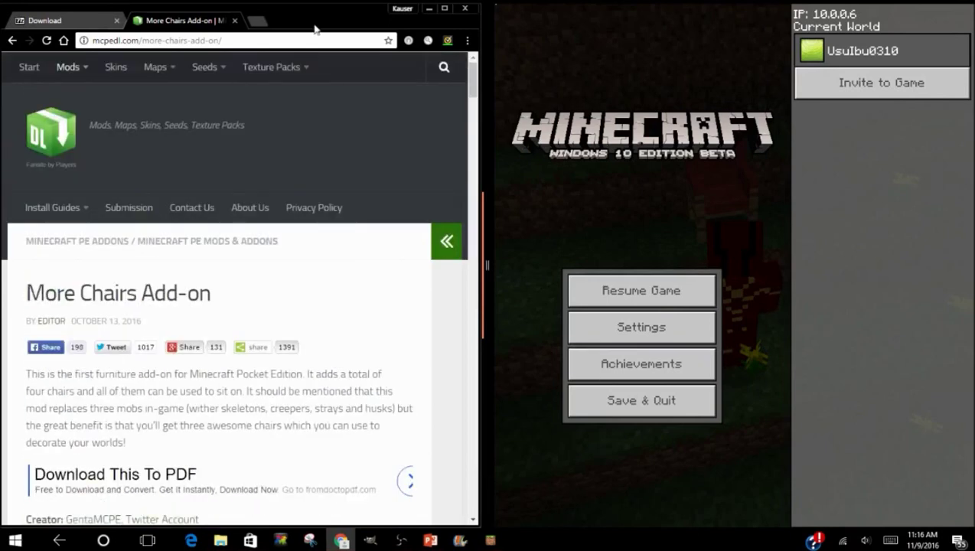
mouse_move(73, 71)
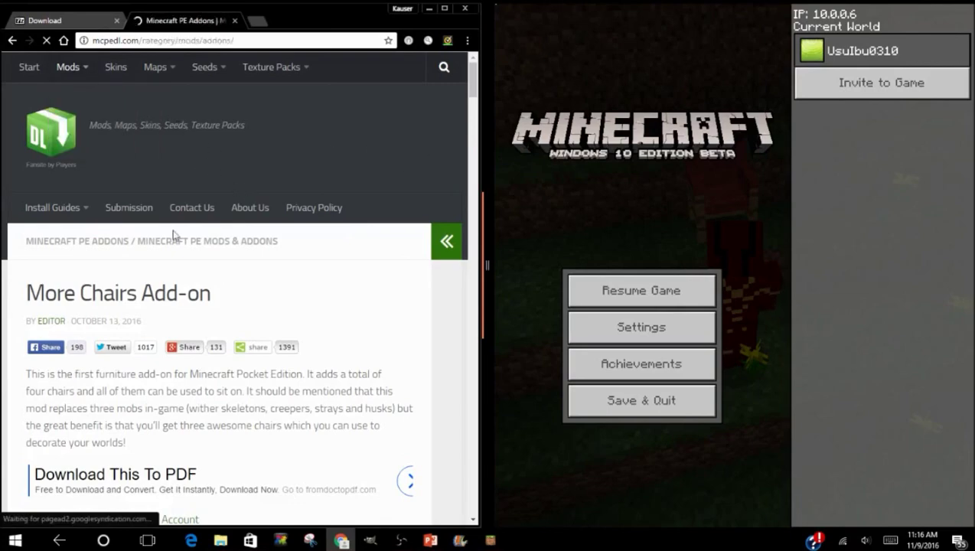
scroll(184, 329, down, 8)
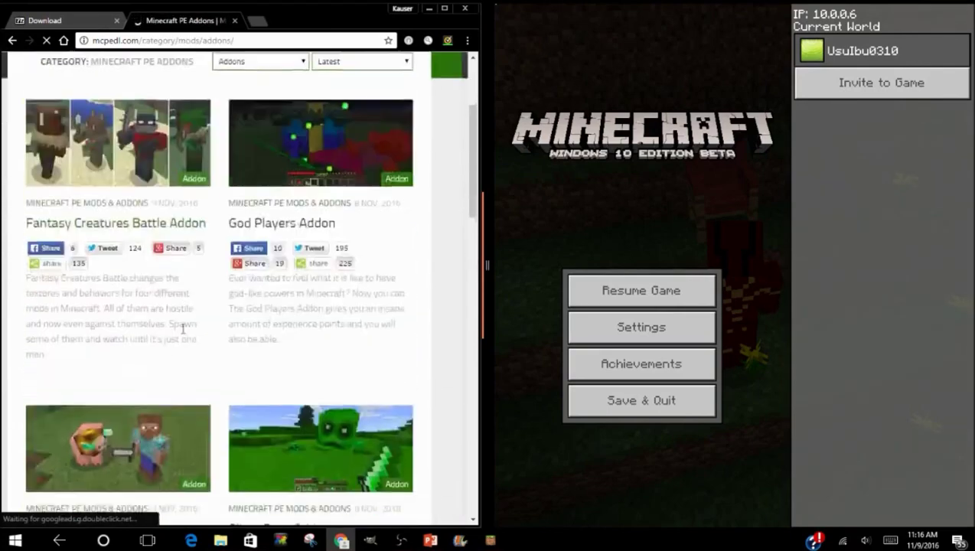
scroll(184, 333, down, 10)
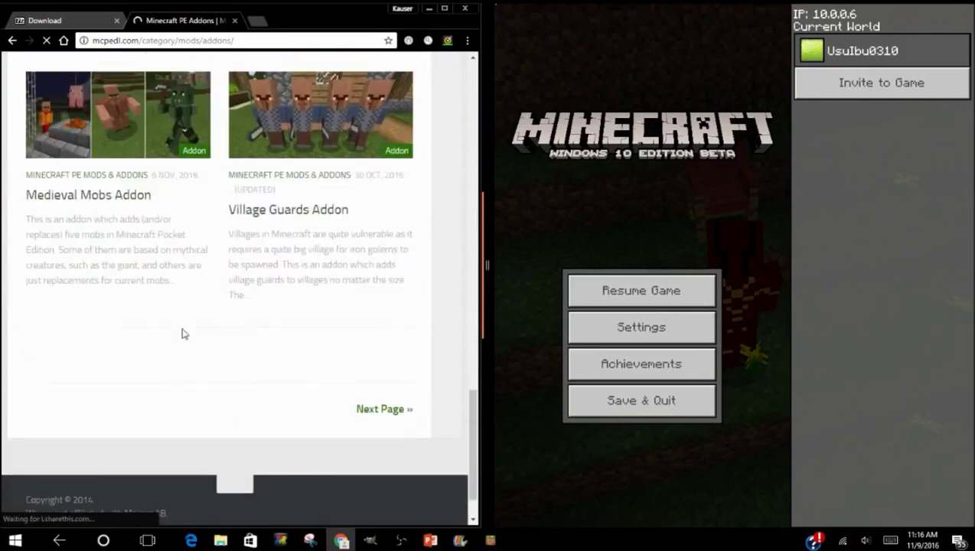
scroll(184, 333, up, 7)
scroll(182, 332, up, 8)
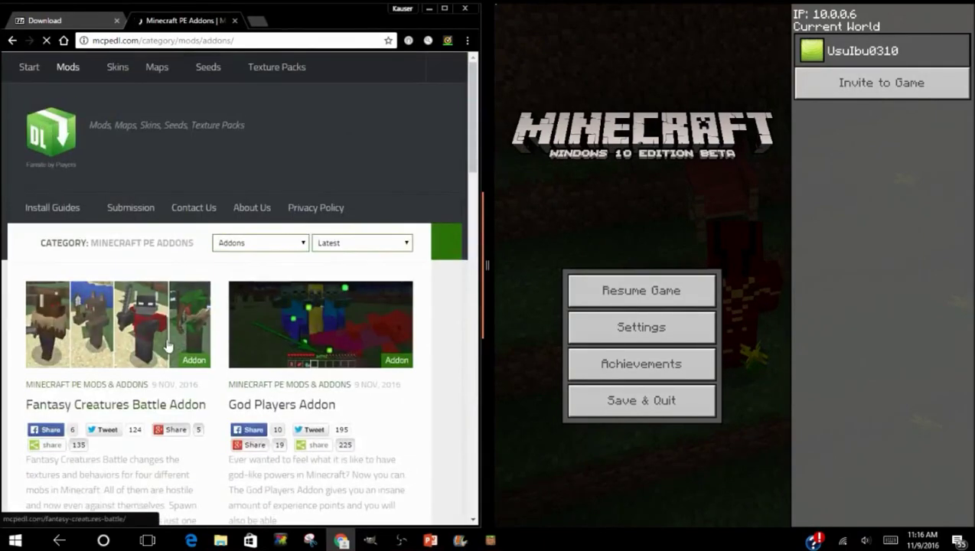